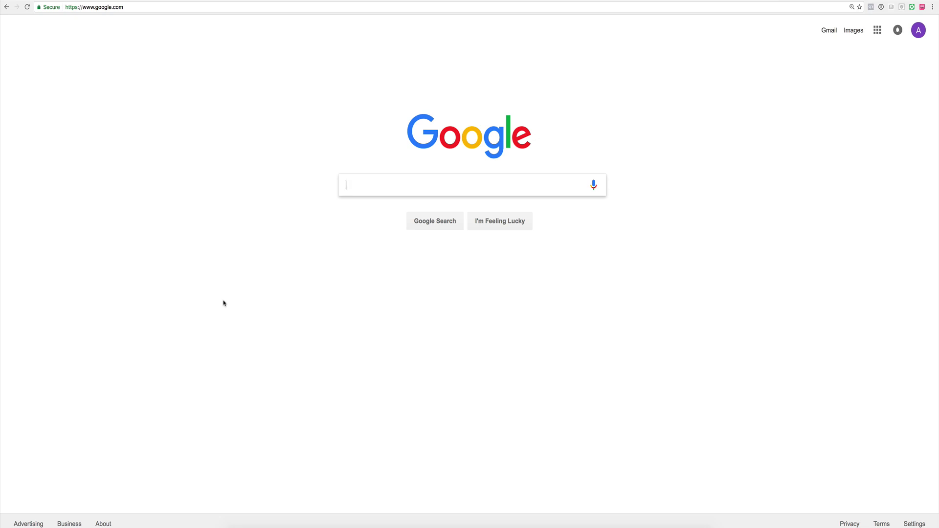
Step: Search Google for google chrome, view the Chrome download page and return to the results
type("gogole chrome")
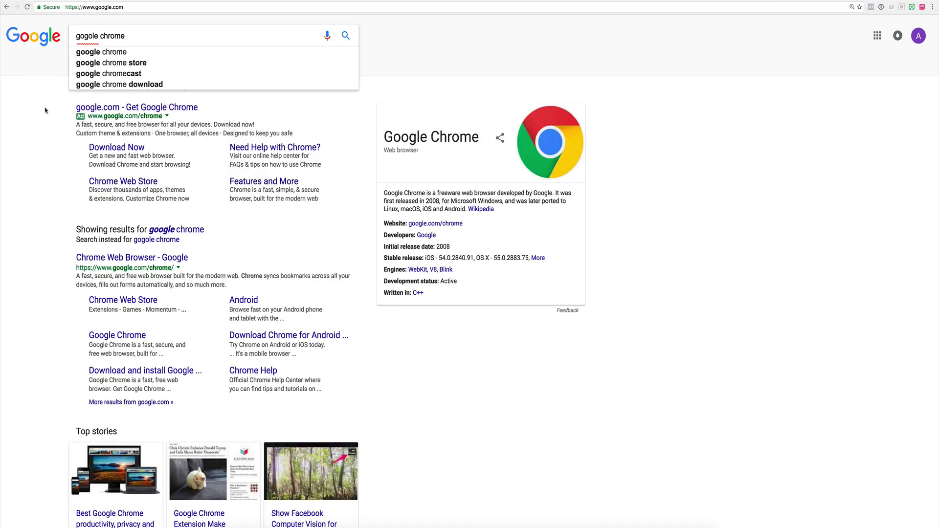
left_click(97, 112)
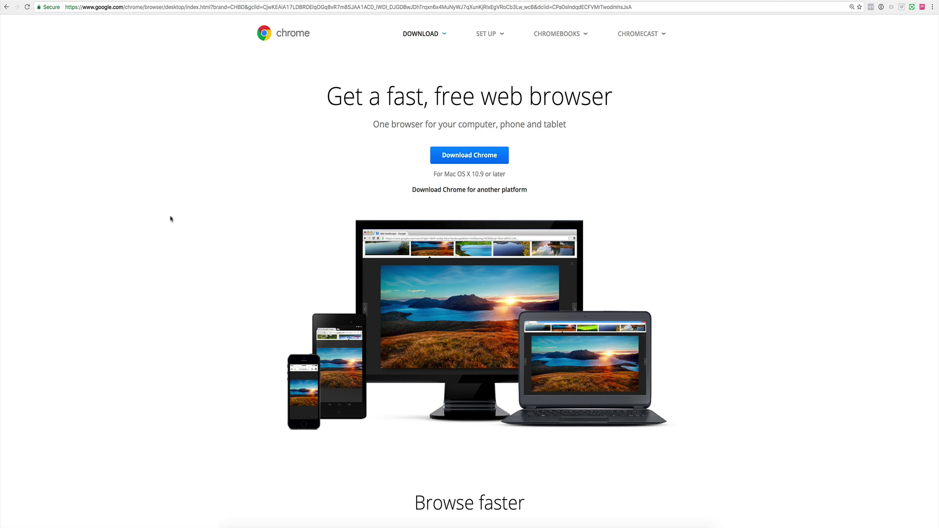
left_click(6, 7)
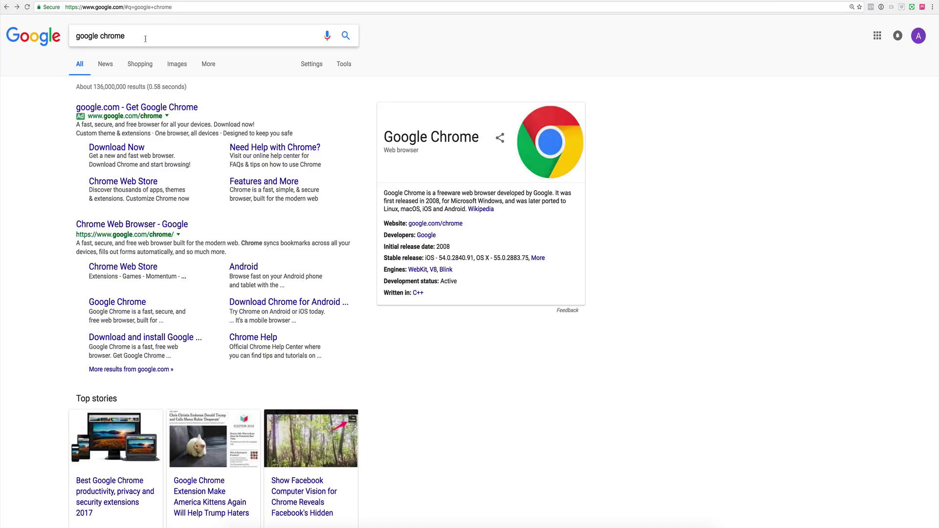
Step: Search Google for "google facebook pixel helper extension" and open the Facebook Pixel Helper listing in the Chrome Web Store
triple_click(146, 38)
type("g")
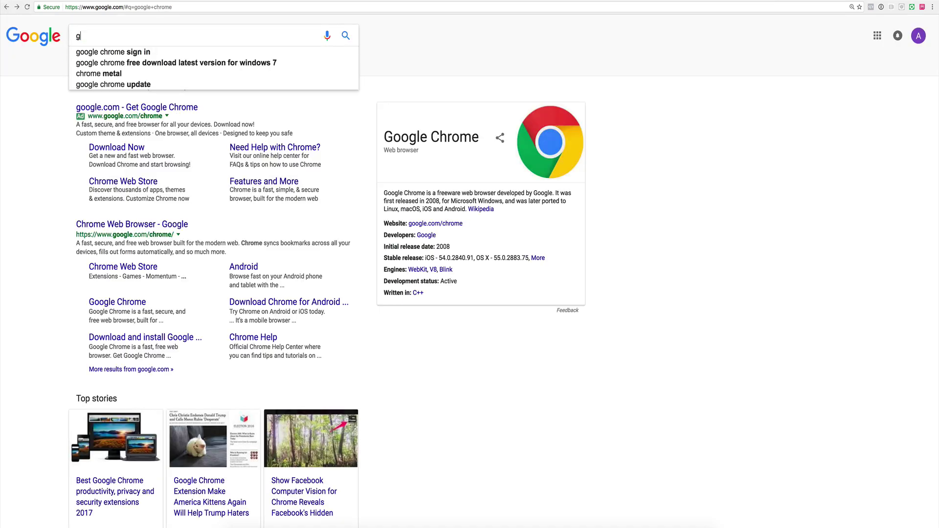
type("oogle facebo")
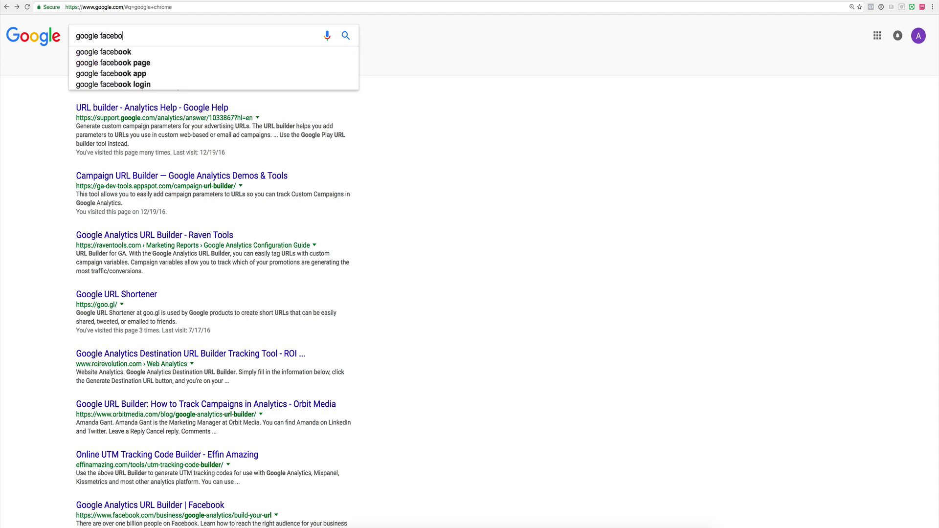
type("ok pixel helper ext")
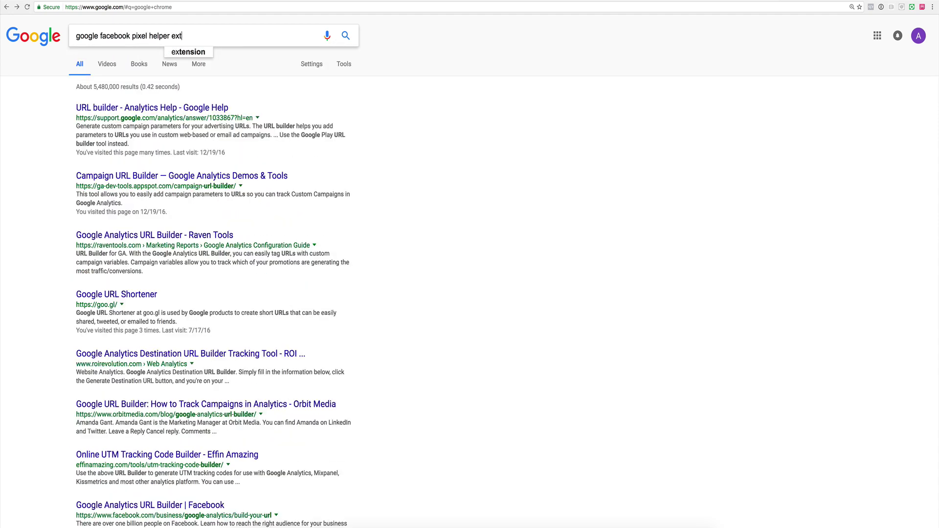
type("ension")
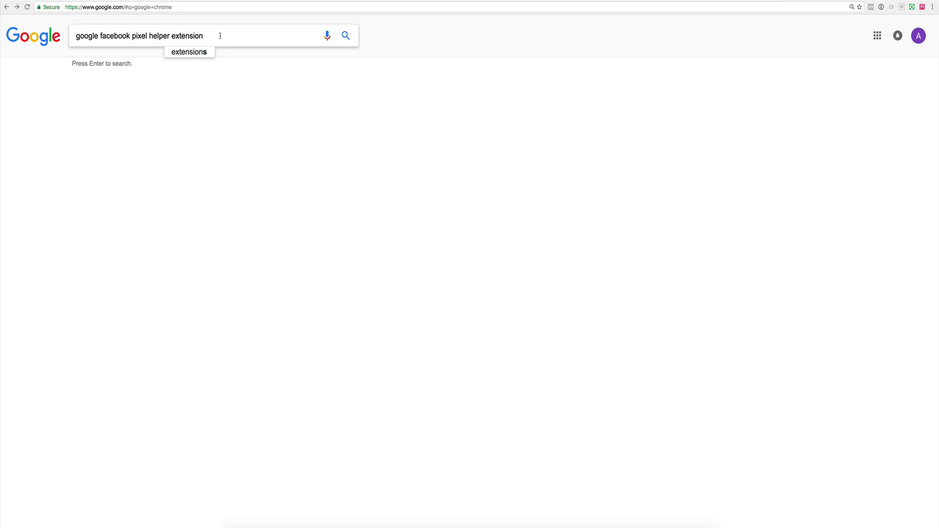
key("Return")
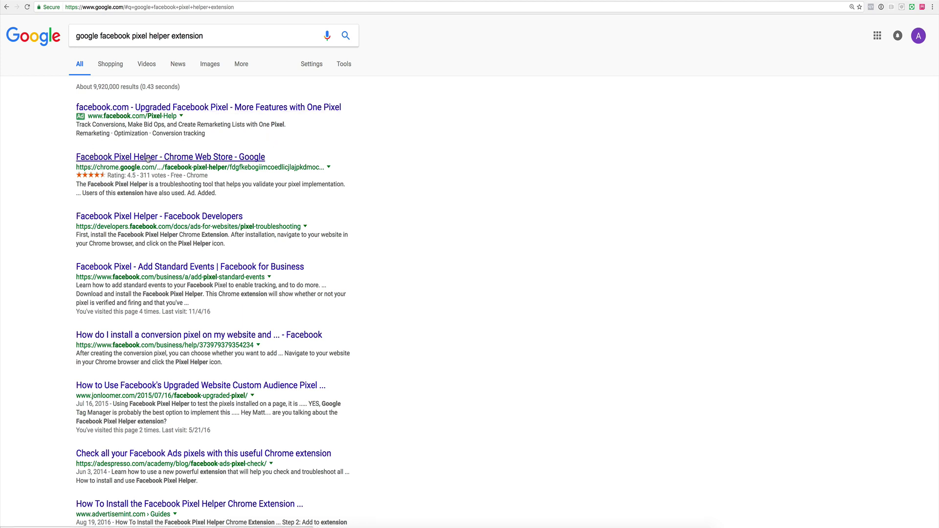
left_click(217, 157)
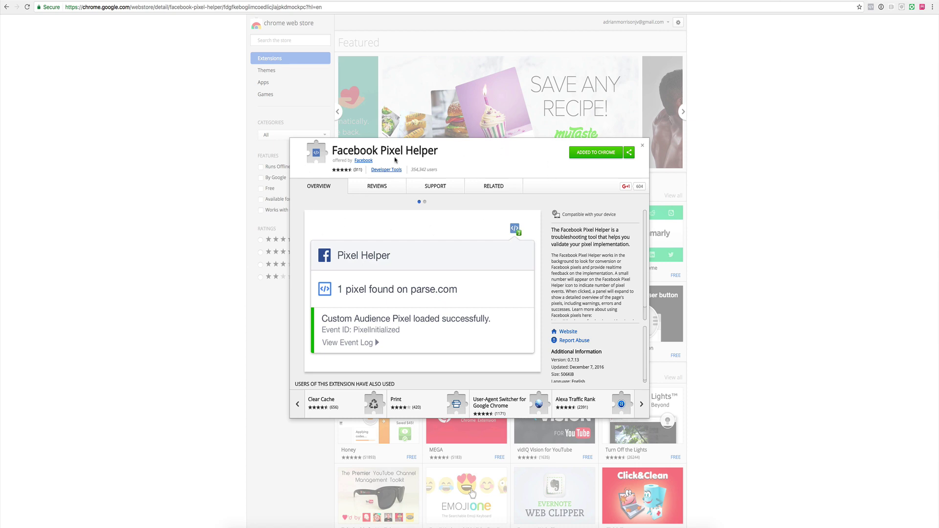
Step: Review the Facebook Pixel Helper listing's description and both preview images, and close the listing
scroll(596, 291, "down", 2)
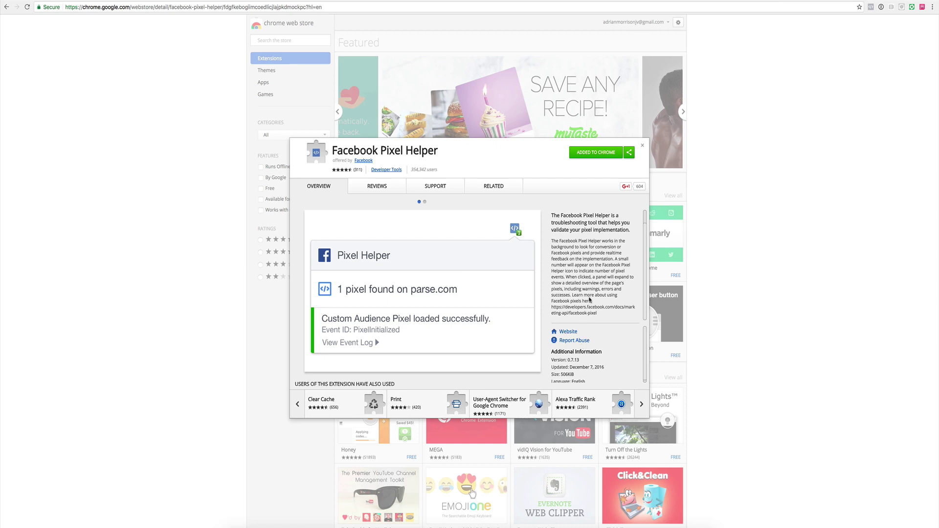
scroll(591, 264, "up", 2)
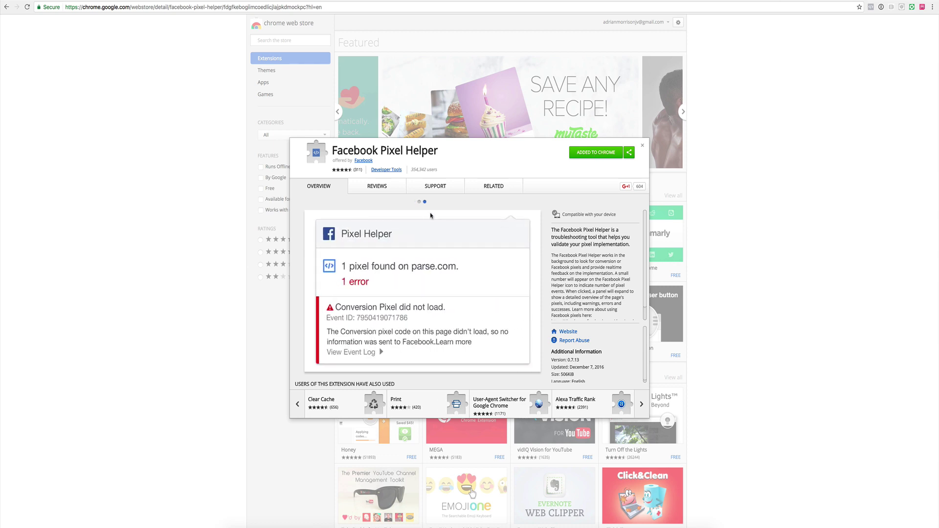
left_click(419, 202)
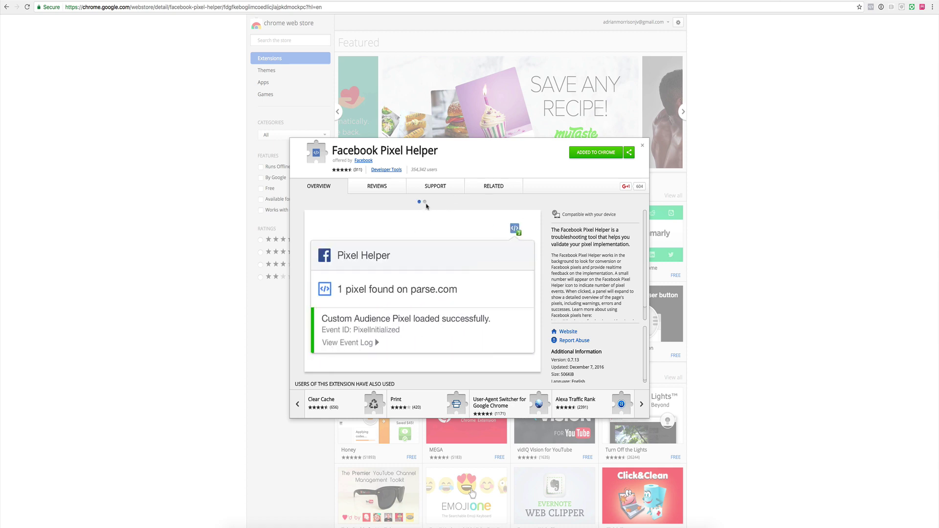
left_click(424, 202)
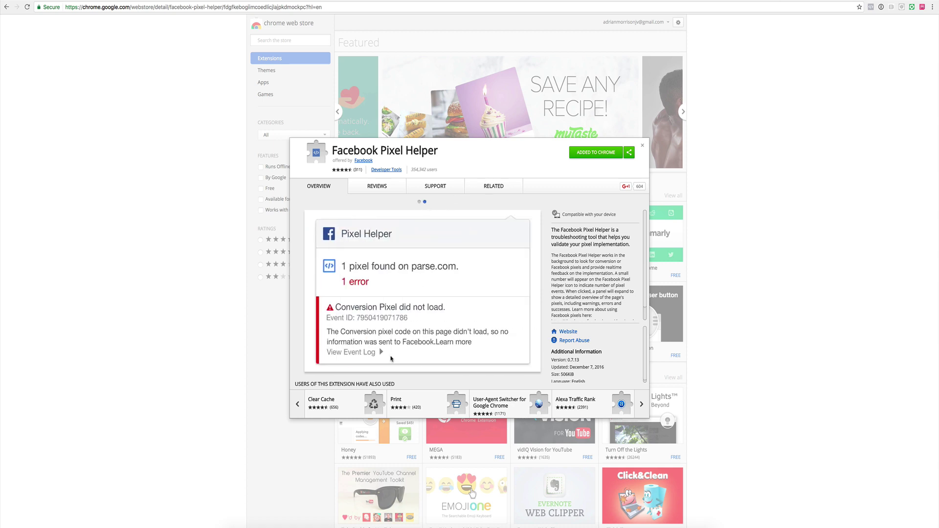
left_click(419, 202)
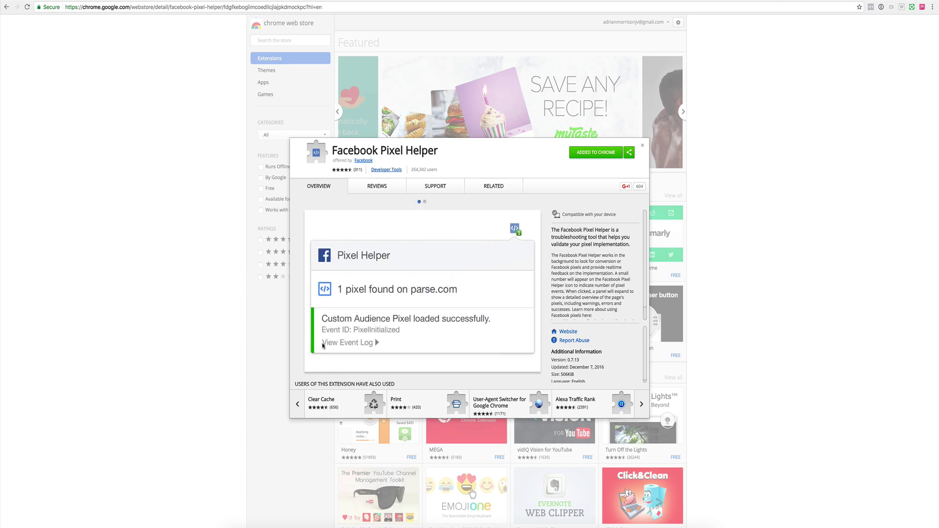
left_click(425, 203)
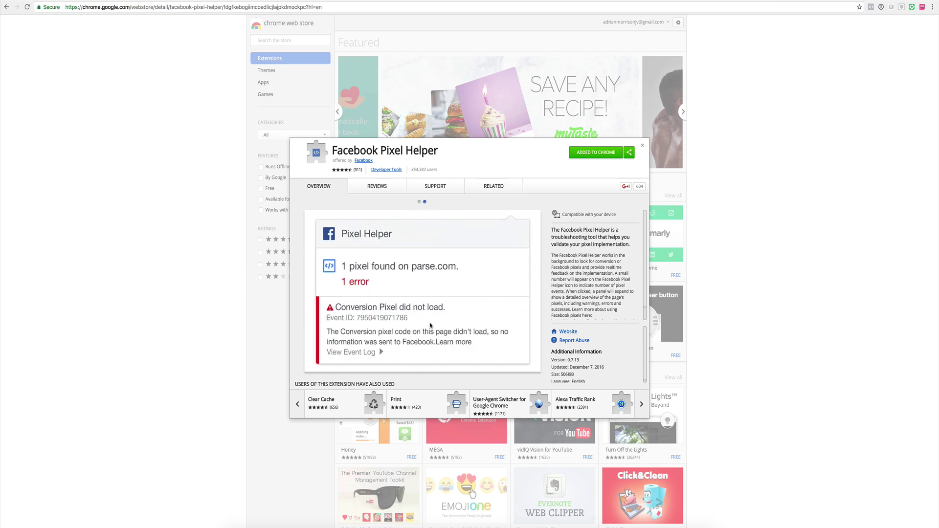
left_click(795, 129)
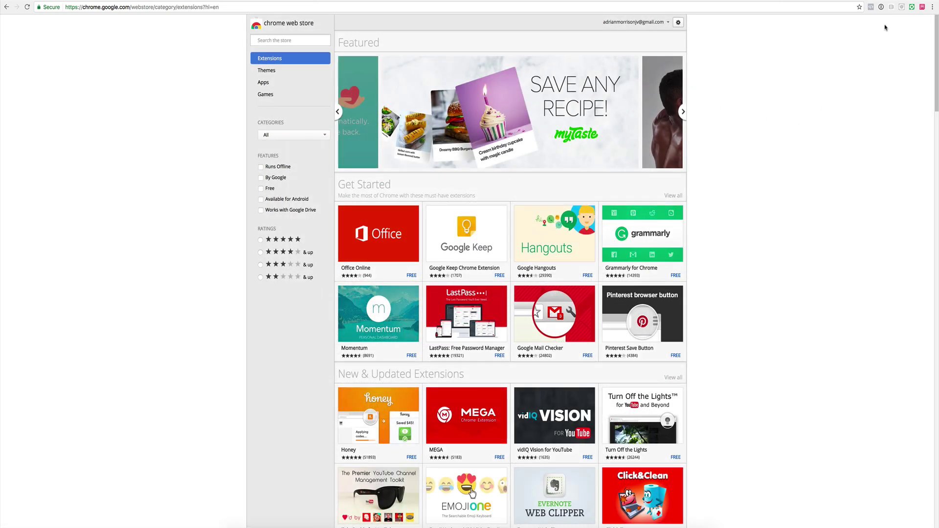
Step: Check the Chrome Web Store page for pixels with the Facebook Pixel Helper extension
left_click(871, 7)
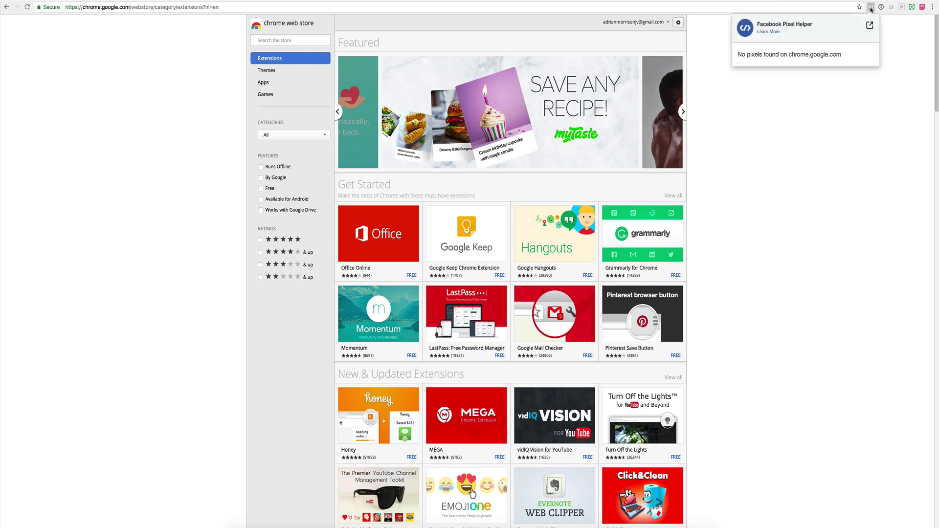
left_click(872, 7)
left_click(871, 8)
left_click(870, 8)
left_click(871, 8)
left_click(871, 7)
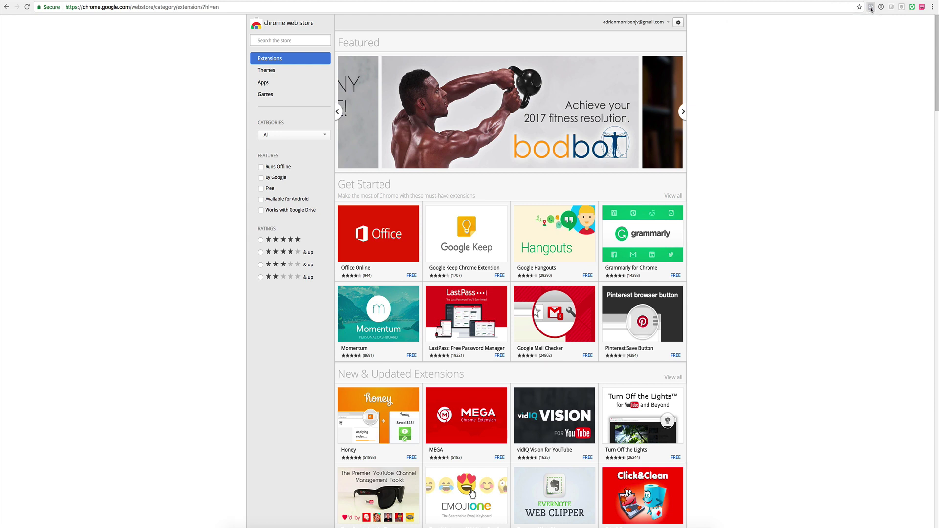
left_click(871, 8)
left_click(871, 7)
left_click(871, 7)
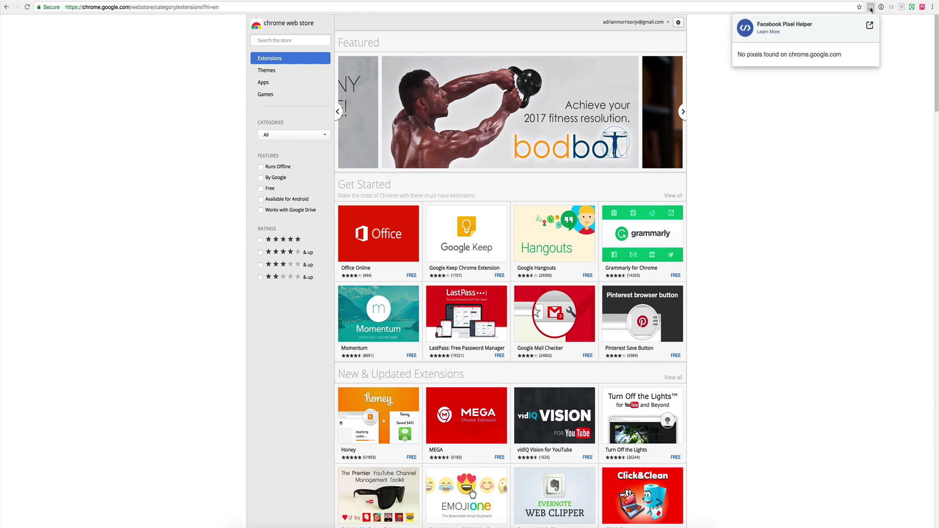
left_click(870, 7)
left_click(871, 7)
left_click(870, 7)
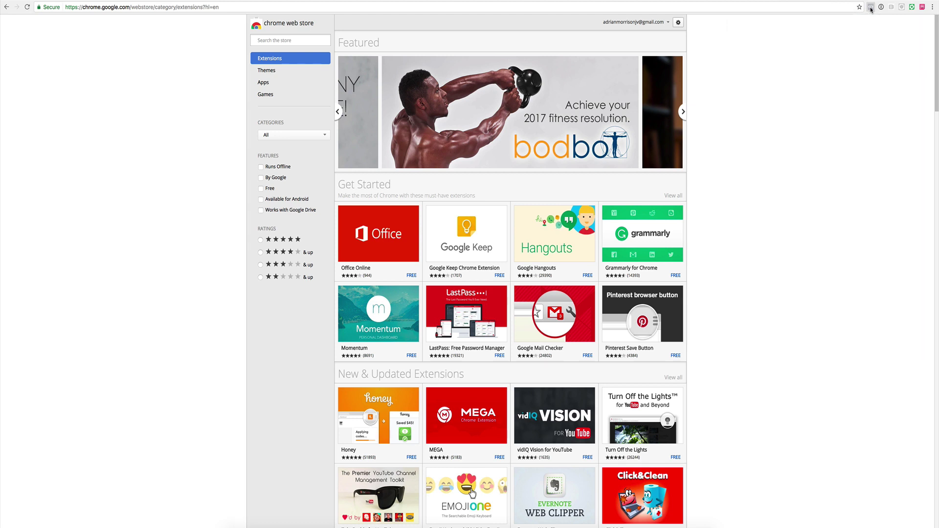
left_click(870, 7)
left_click(871, 8)
left_click(871, 8)
left_click(871, 7)
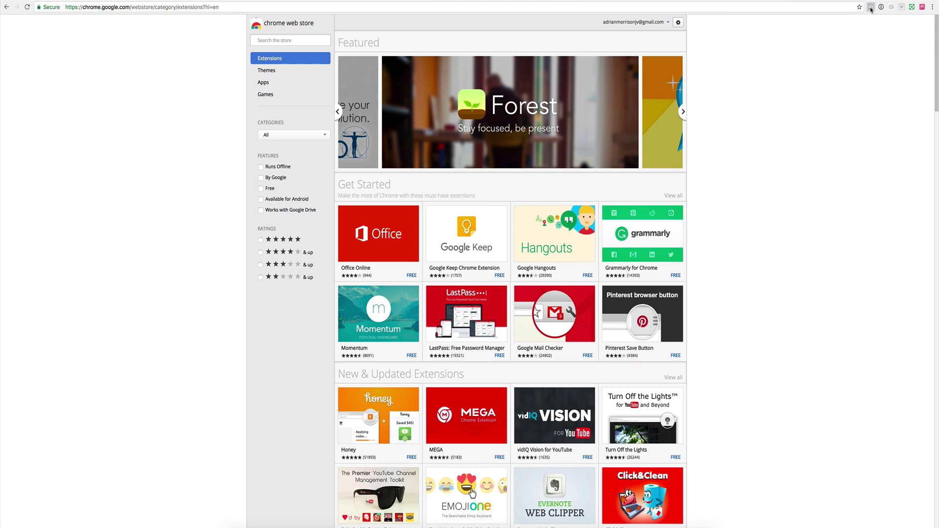
left_click(871, 7)
left_click(871, 7)
left_click(870, 7)
left_click(871, 8)
left_click(871, 7)
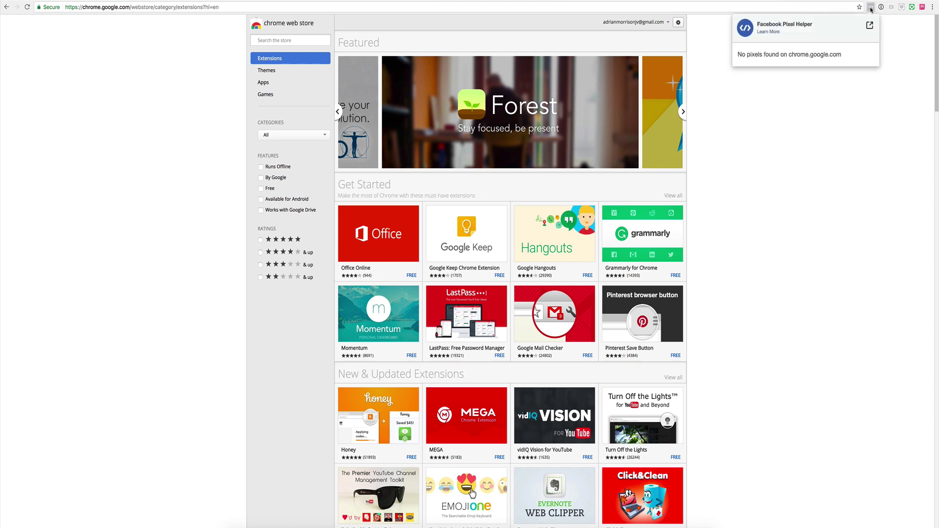
left_click(845, 141)
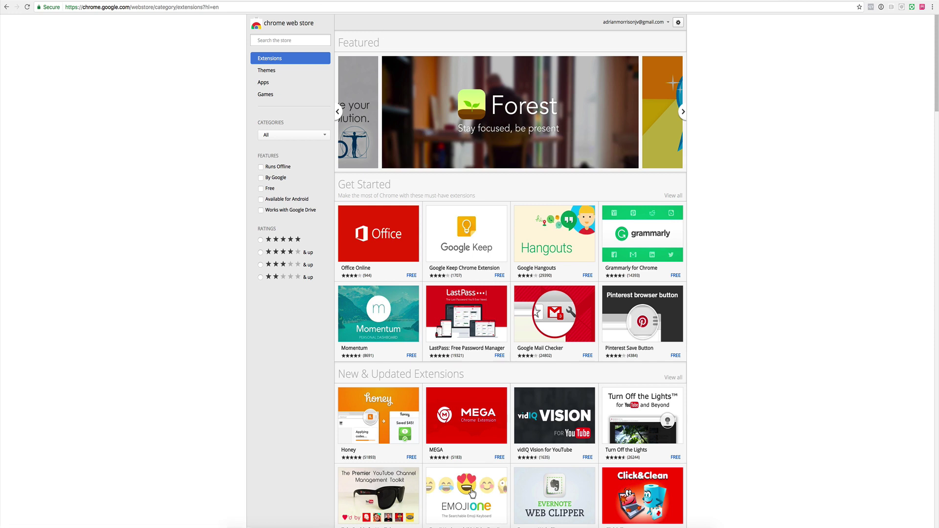
left_click(872, 8)
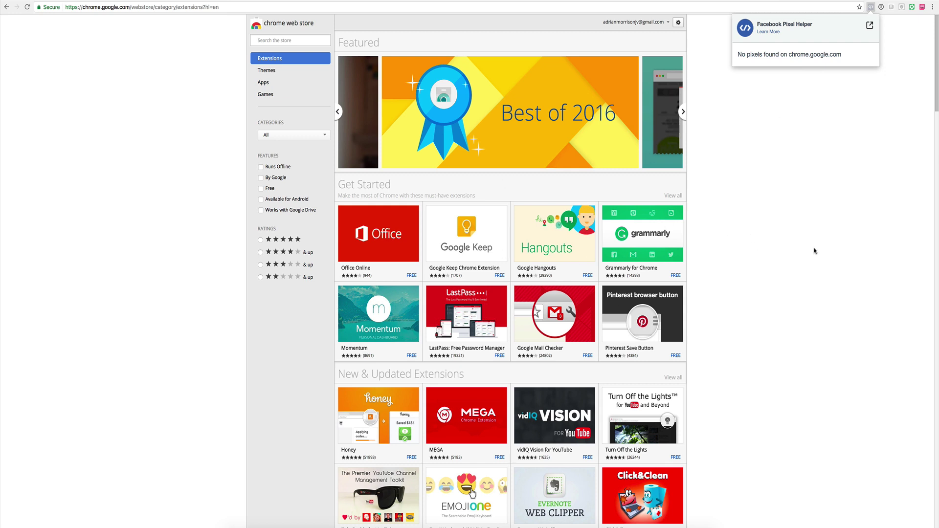
left_click(815, 127)
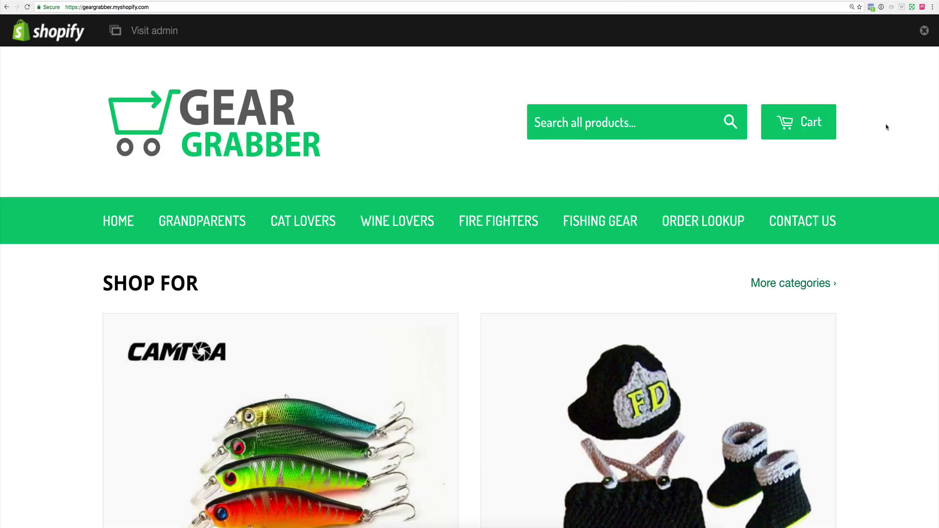
Step: Check the geargrabber.myshopify.com storefront for pixels with the Facebook Pixel Helper extension
left_click(872, 7)
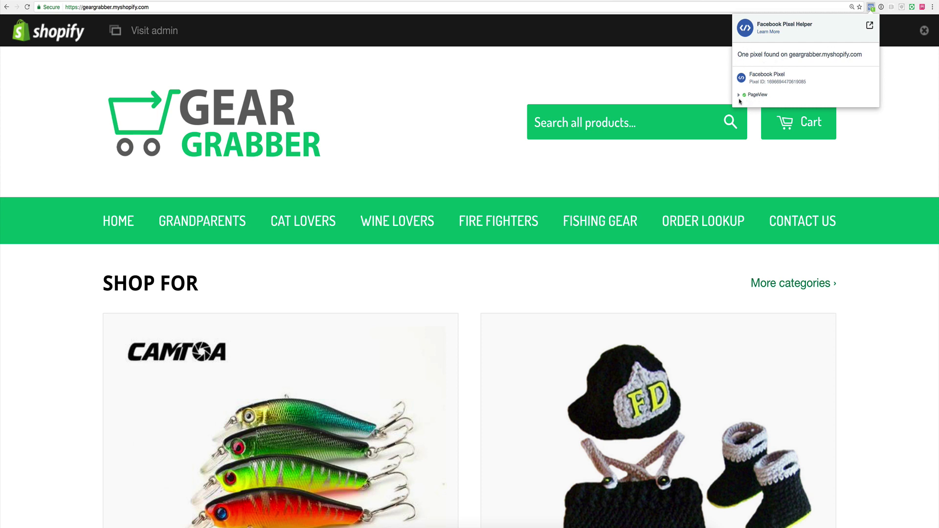
left_click(871, 8)
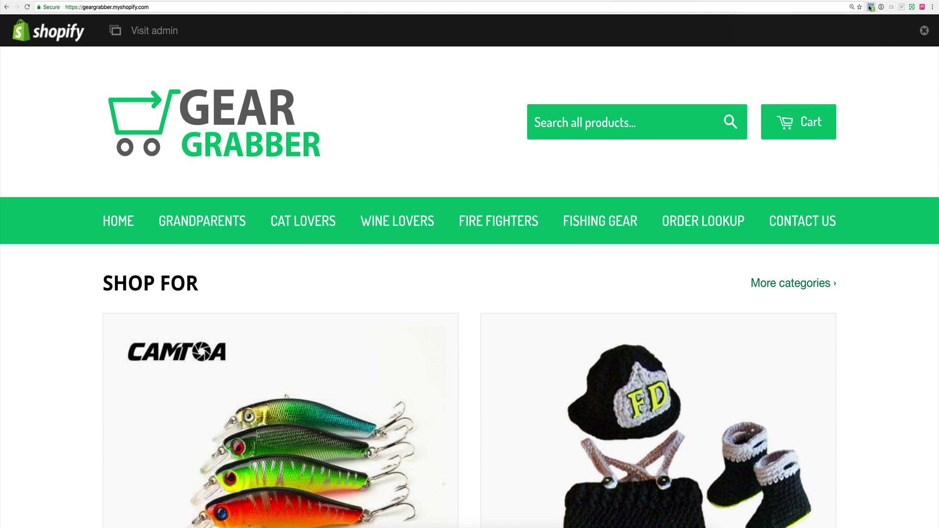
left_click(871, 7)
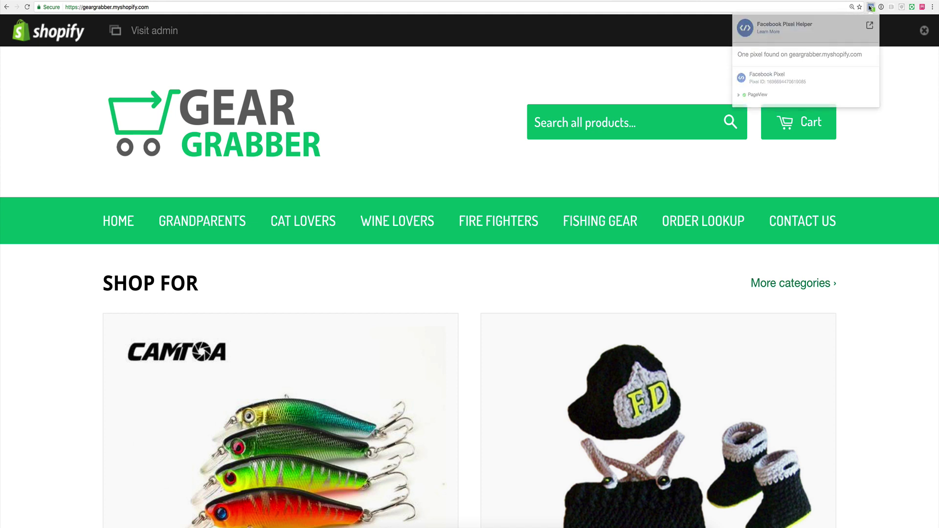
left_click(872, 6)
left_click(871, 7)
left_click(871, 7)
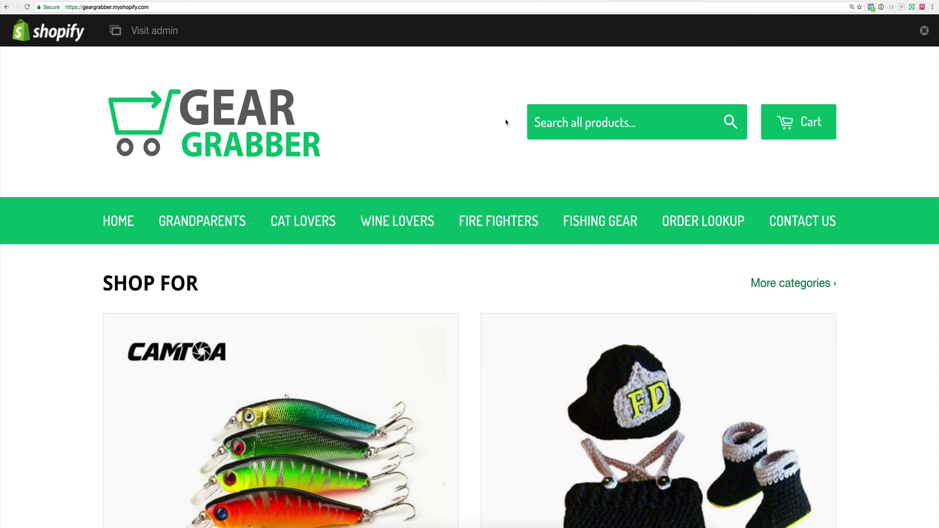
left_click(872, 7)
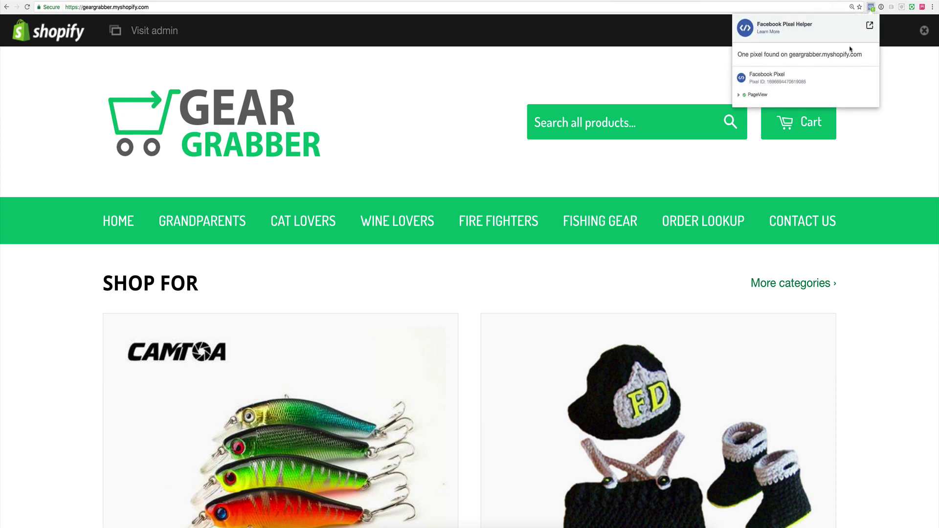
left_click(884, 112)
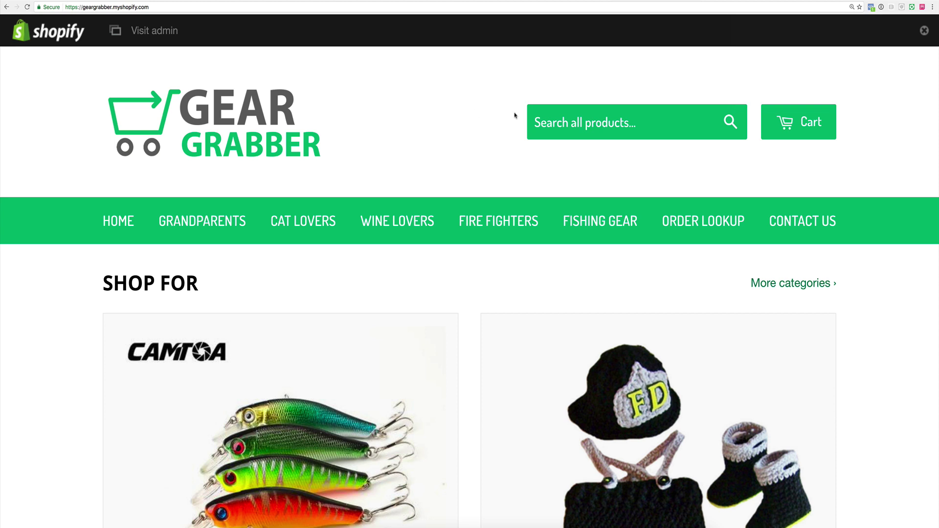
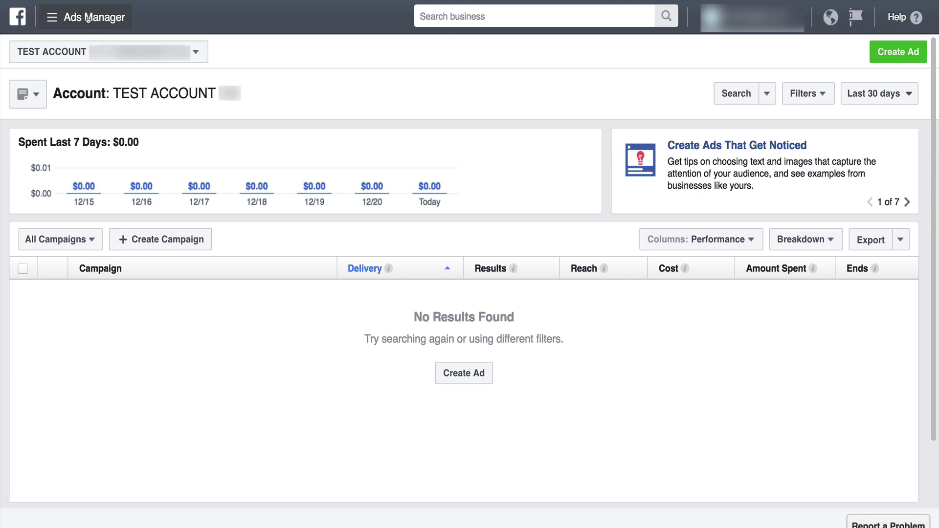
Step: Go from Ads Manager to the test account's Pixels page and select its pixel ID
left_click(88, 19)
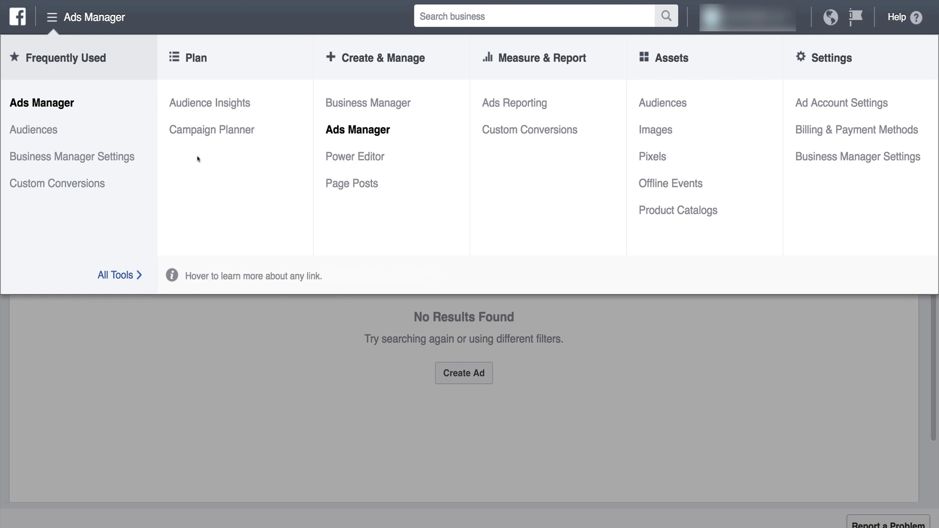
left_click(659, 161)
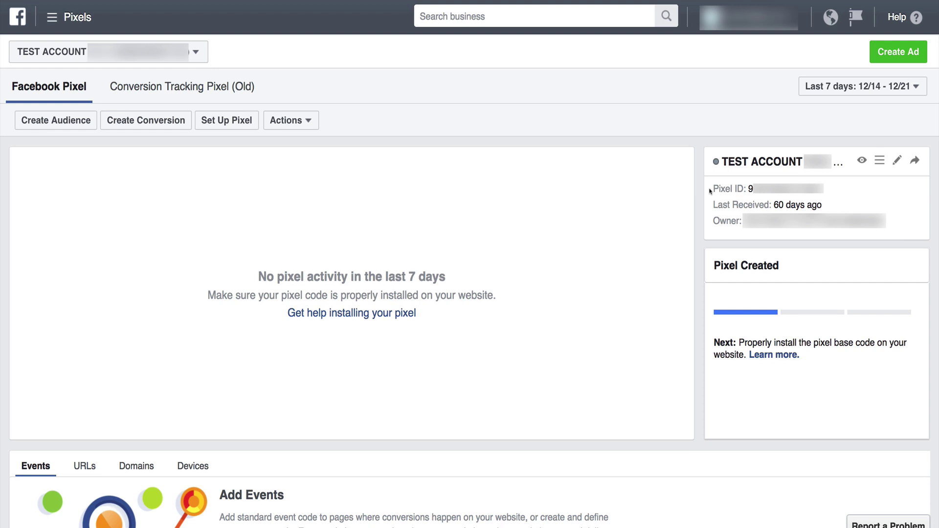
left_click_drag(710, 191, 746, 189)
left_click(671, 194)
left_click_drag(833, 191, 750, 189)
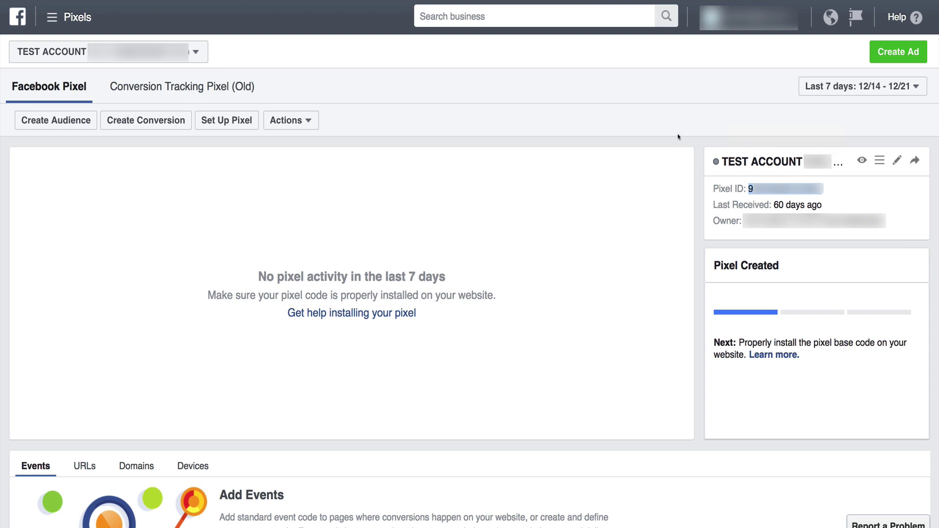
Step: Switch from Facebook's Pixels page to the Shopify admin and open the Online Store preferences
left_click(652, 144)
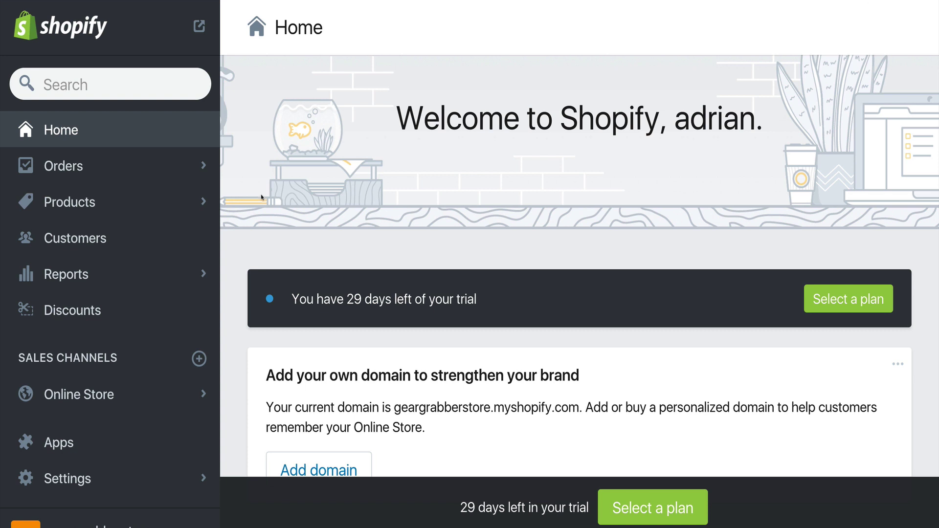
scroll(132, 233, "down", 3)
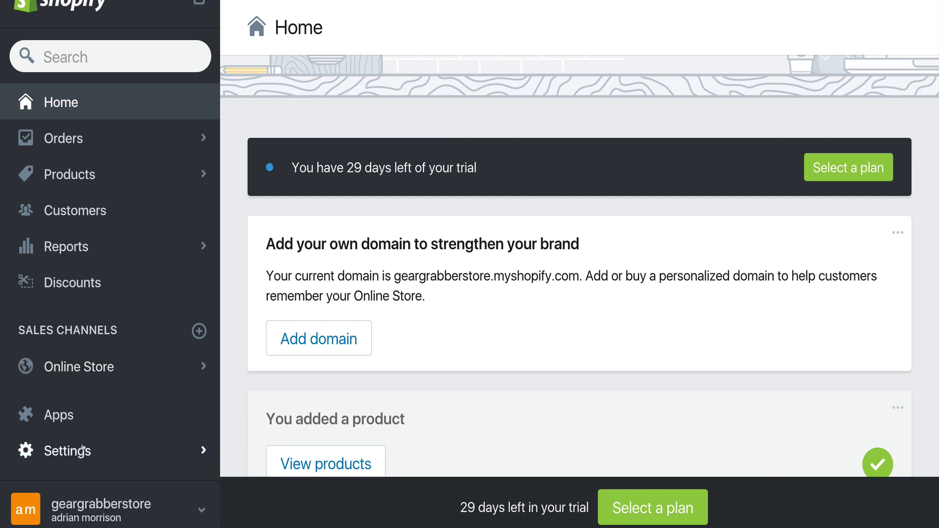
left_click(96, 372)
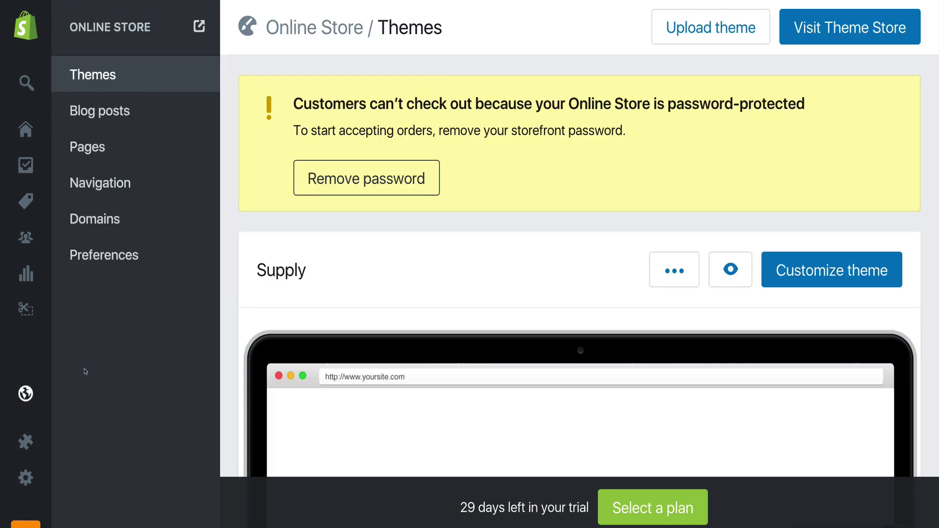
mouse_move(22, 395)
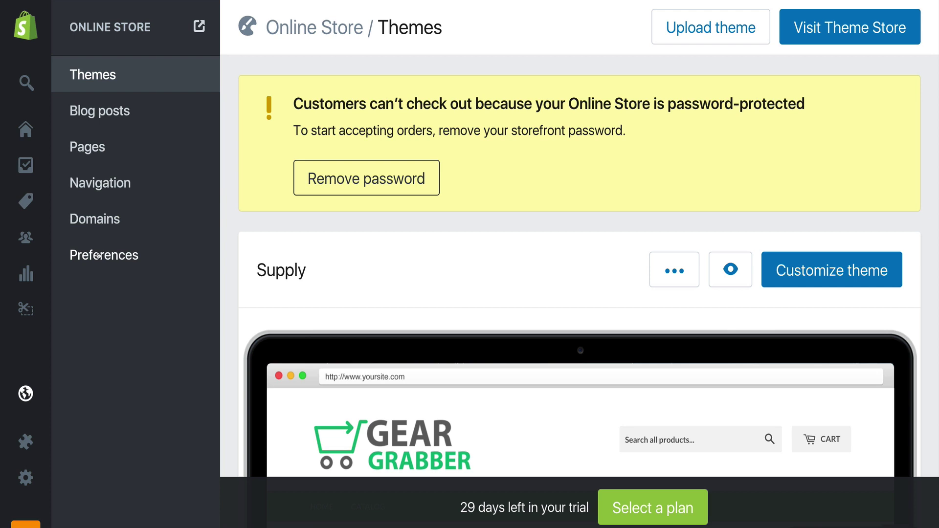
left_click(98, 256)
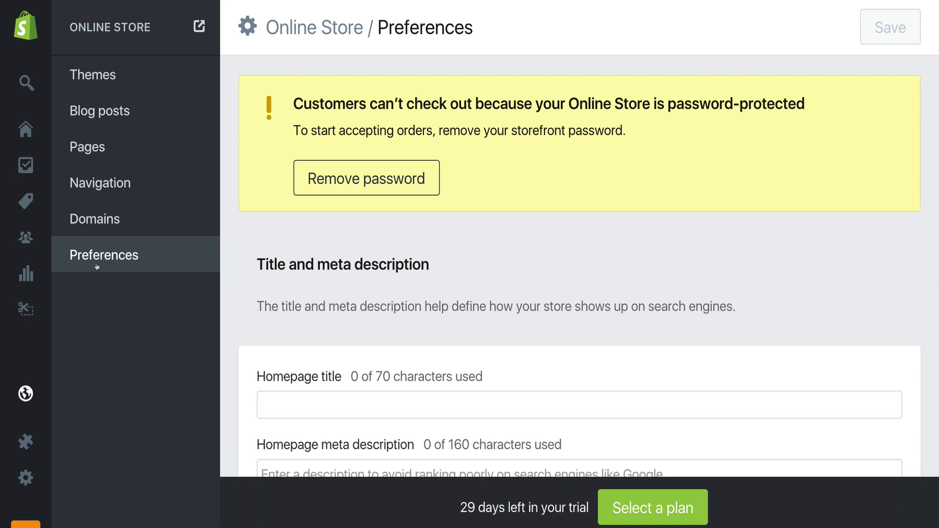
Step: Review the store preferences down to the Facebook Pixel section and activate the Facebook Pixel ID field
scroll(256, 262, "down", 8)
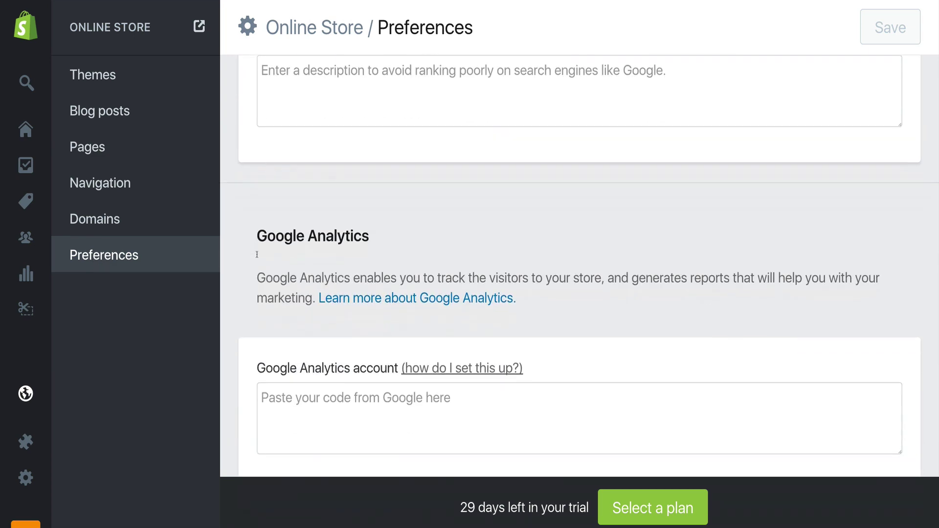
scroll(257, 254, "up", 5)
mouse_move(27, 393)
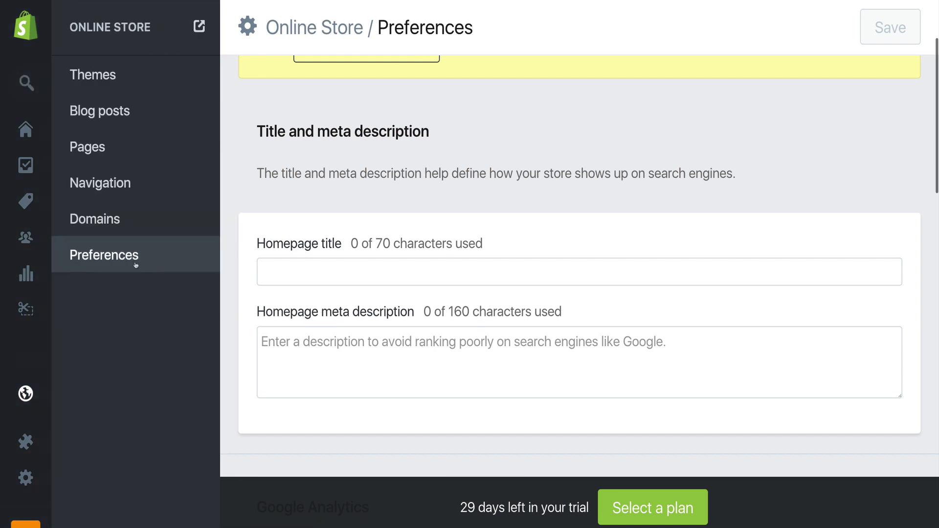
scroll(361, 193, "up", 3)
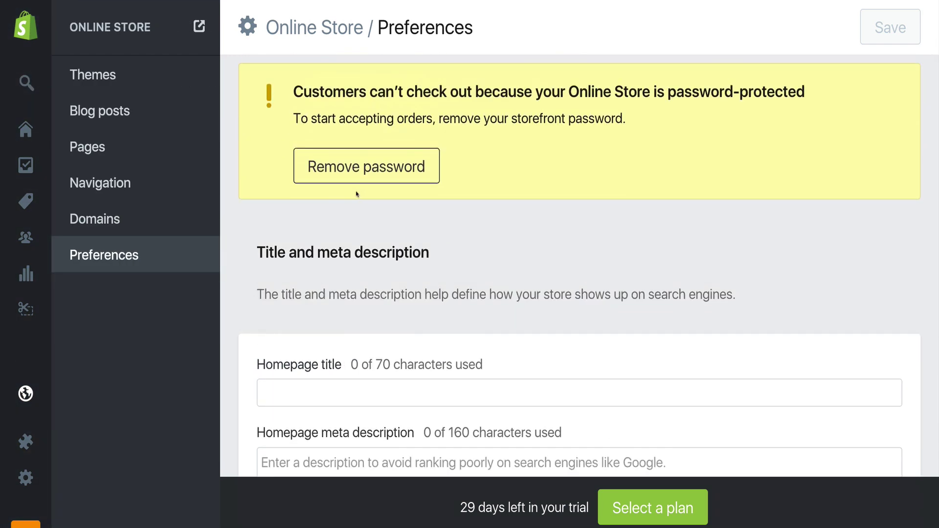
scroll(300, 203, "down", 6)
scroll(299, 204, "down", 4)
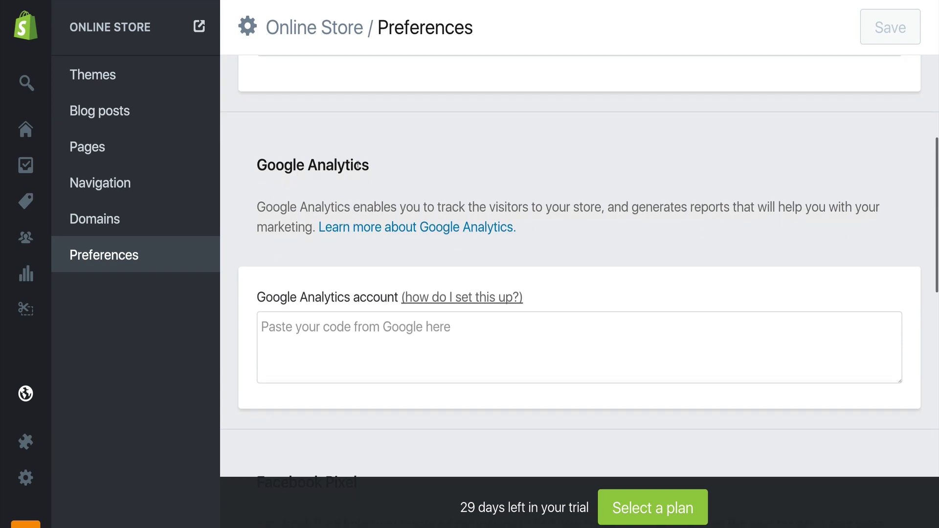
scroll(254, 181, "down", 8)
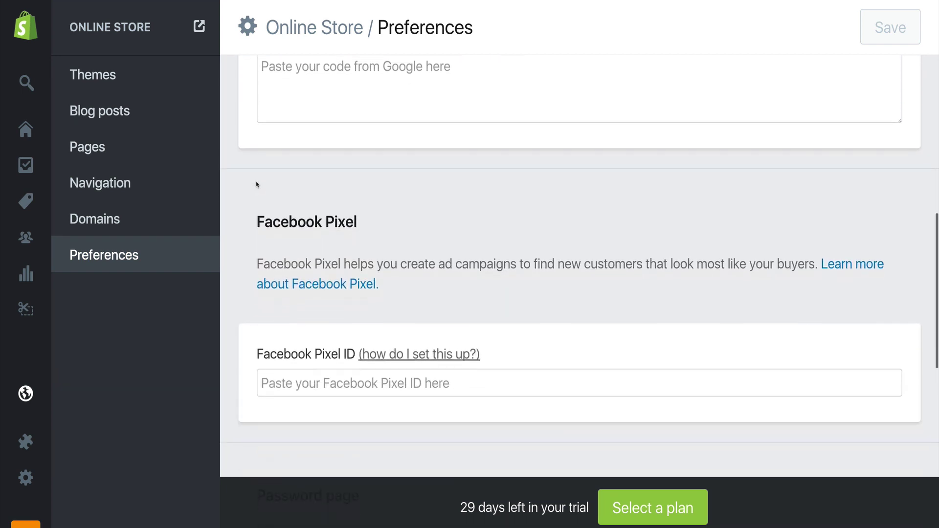
scroll(249, 189, "down", 1)
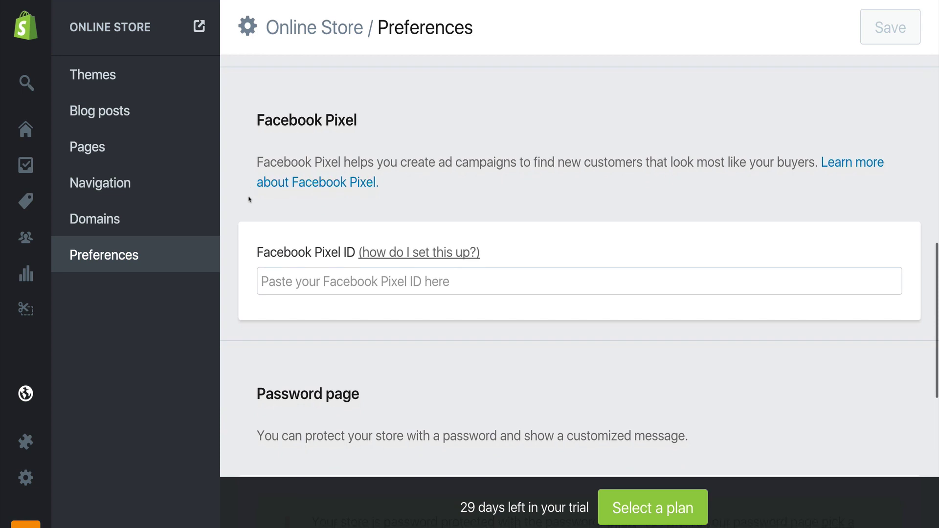
left_click(319, 283)
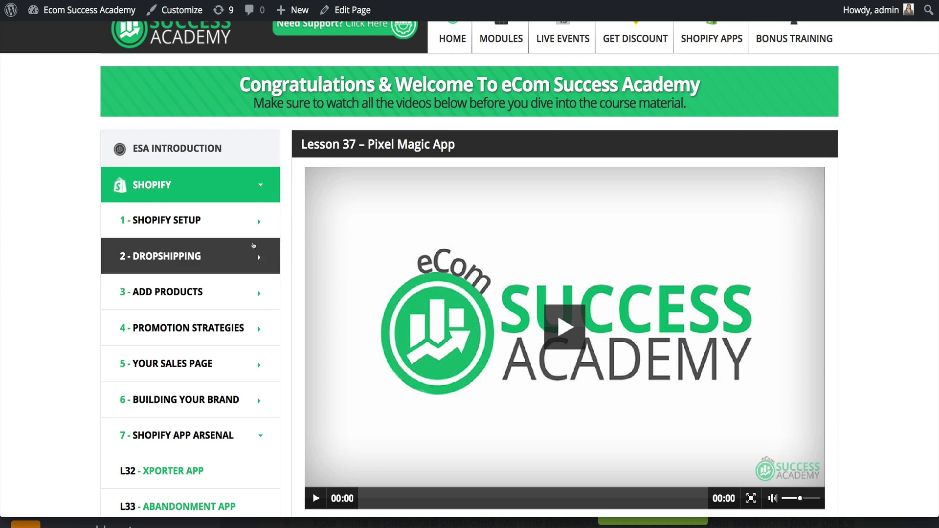
Step: From the Pixel Magic lesson, install the Pixel Magic app on the store using its copied domain geargrabberstore.myshopify.com
scroll(290, 240, "down", 5)
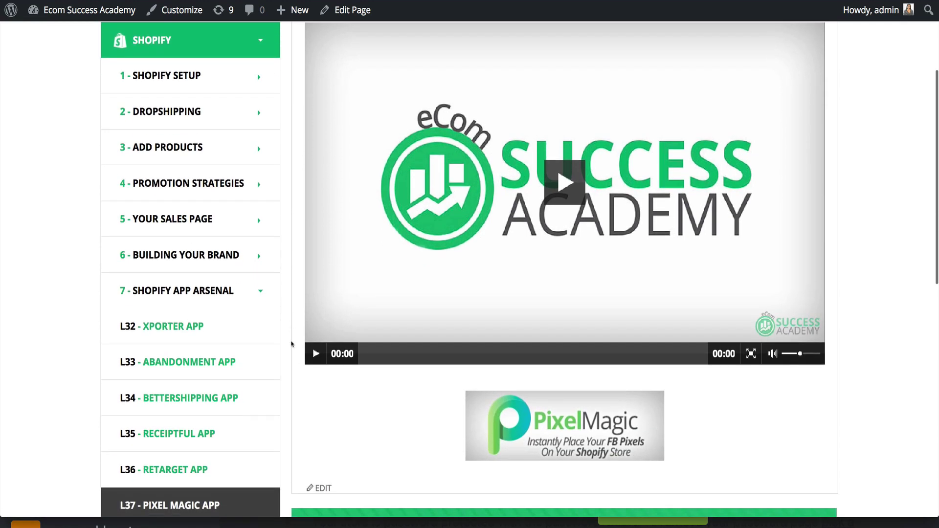
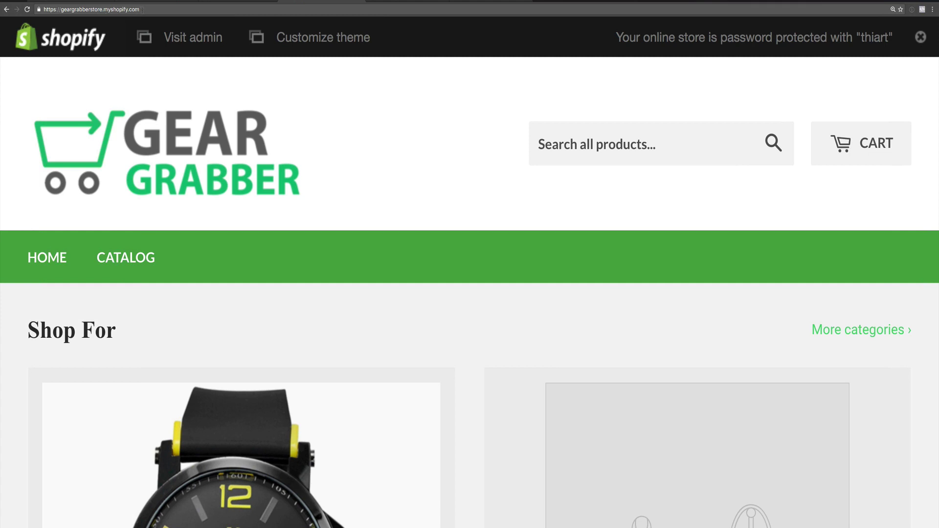
left_click_drag(141, 10, 60, 10)
key("super+c")
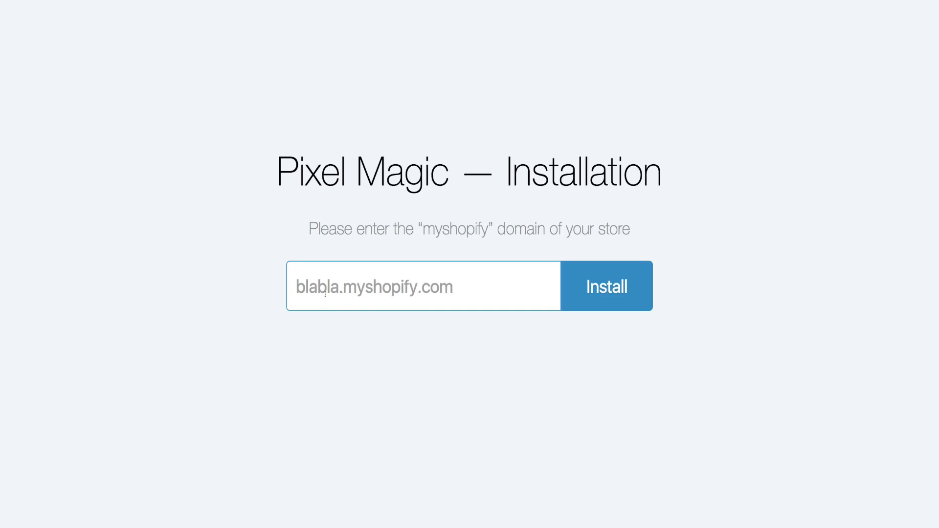
left_click(295, 288)
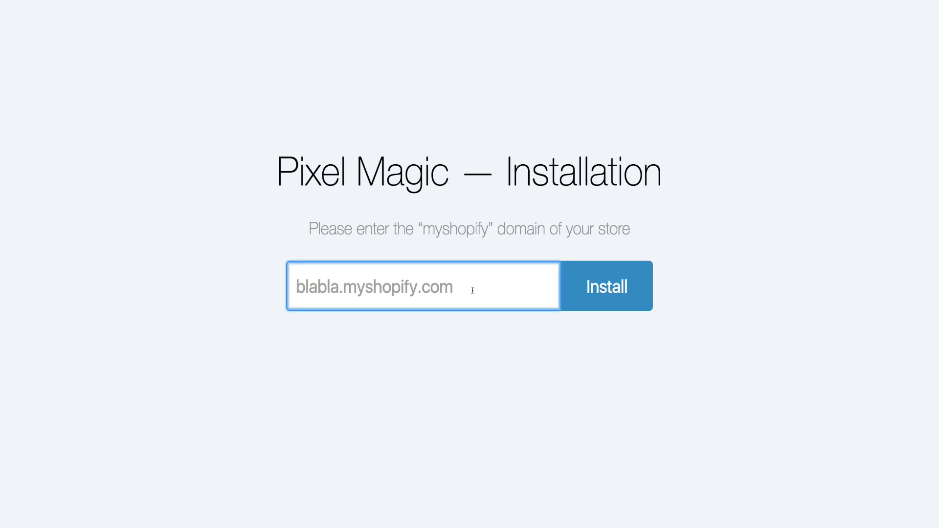
key("super+v")
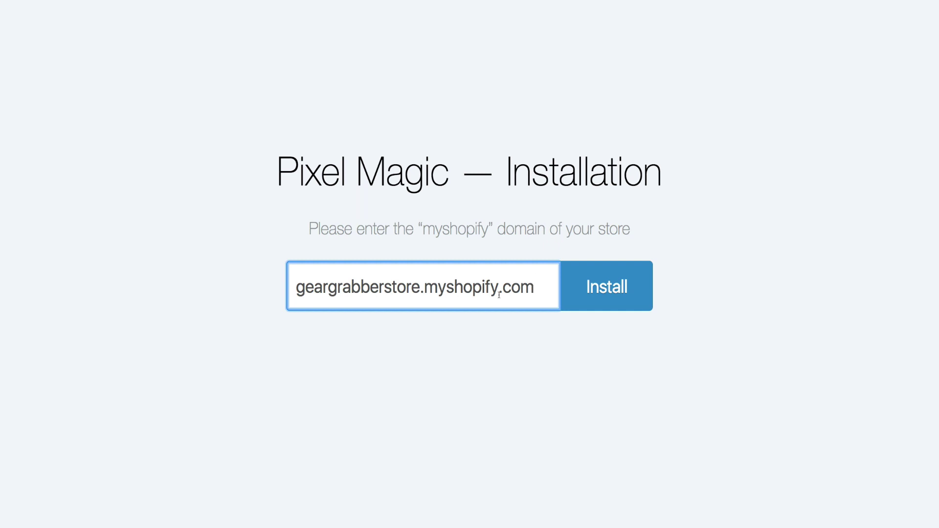
left_click(609, 299)
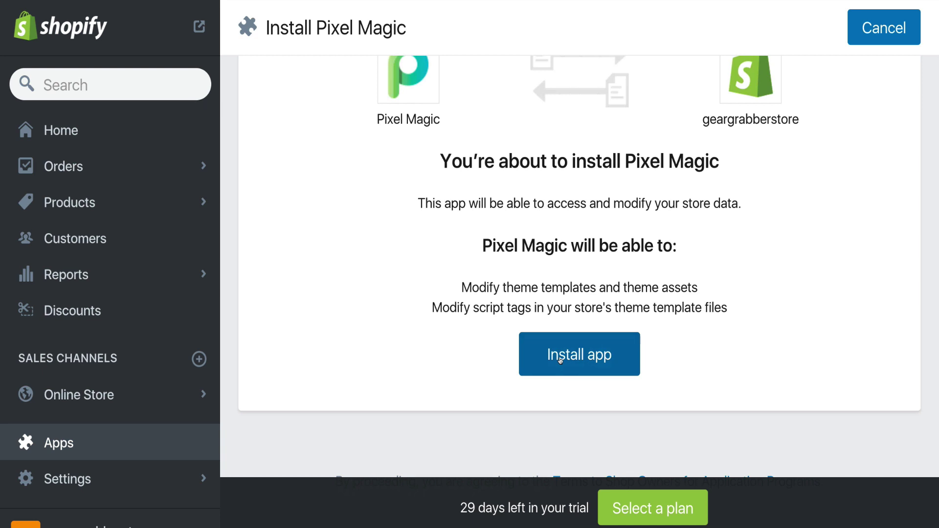
left_click(560, 360)
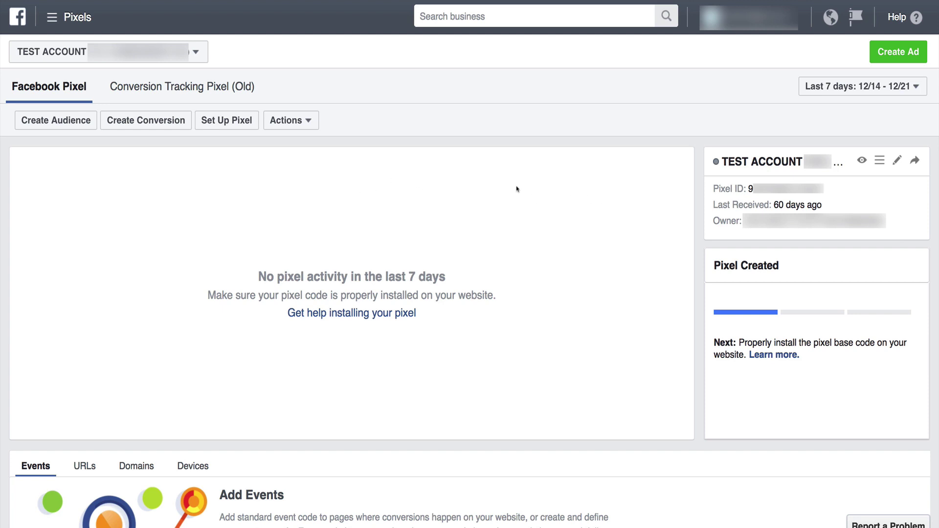
Step: Copy the test account's pixel ID from Facebook's Pixels page and add it in Pixel Magic
left_click_drag(832, 189, 748, 188)
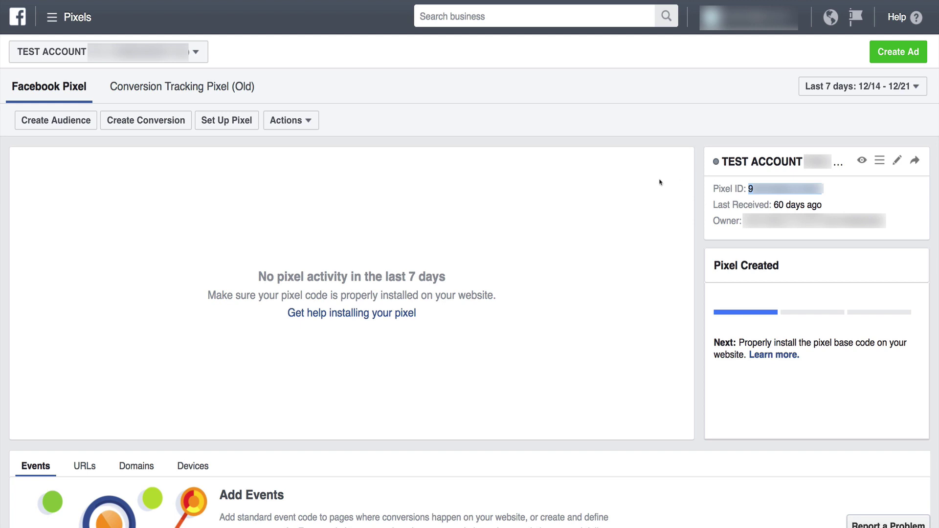
left_click(577, 146)
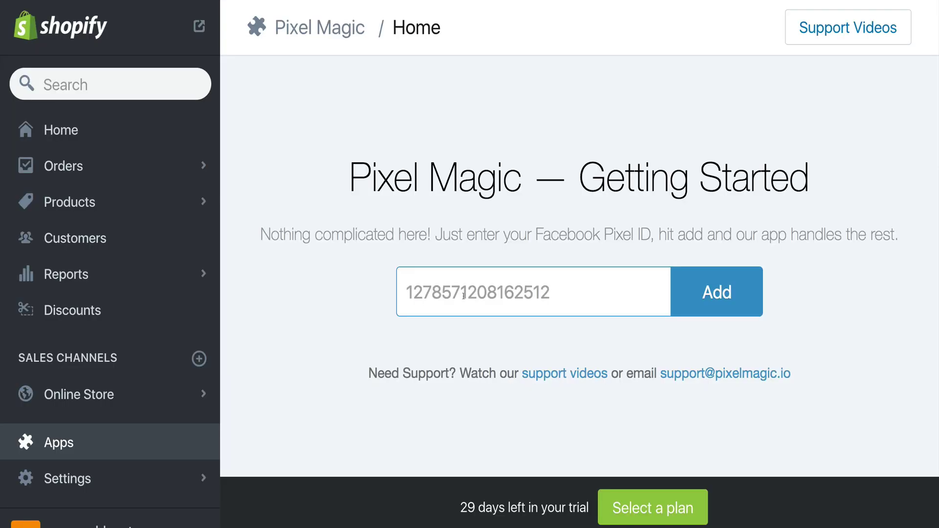
left_click(463, 295)
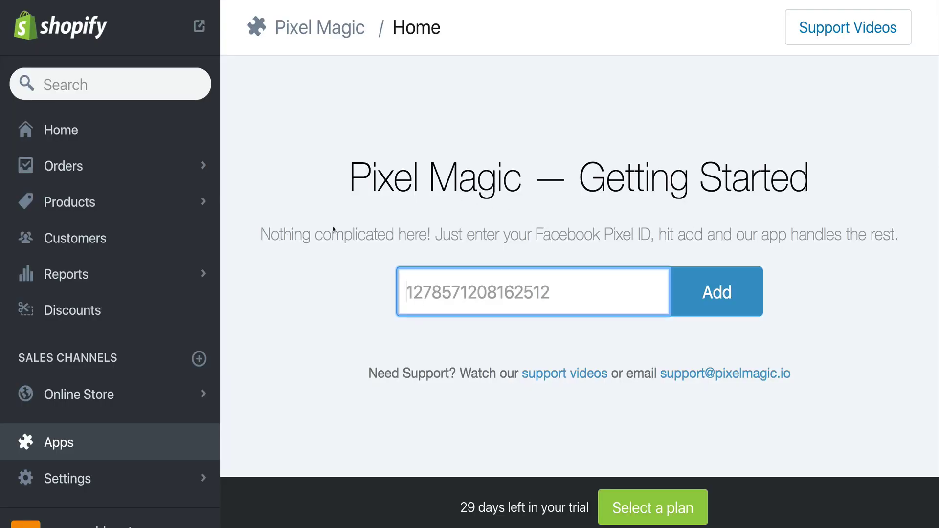
key("ctrl+v")
key("ctrl+v")
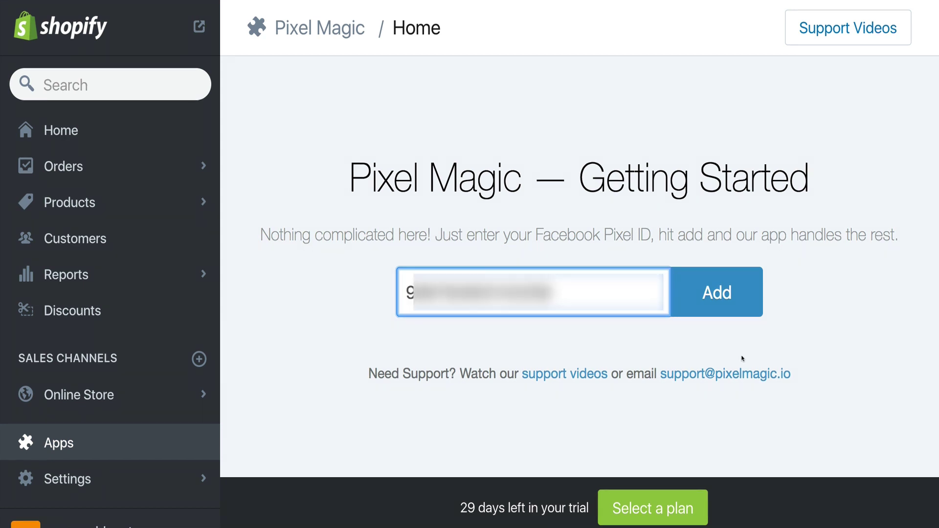
left_click(733, 297)
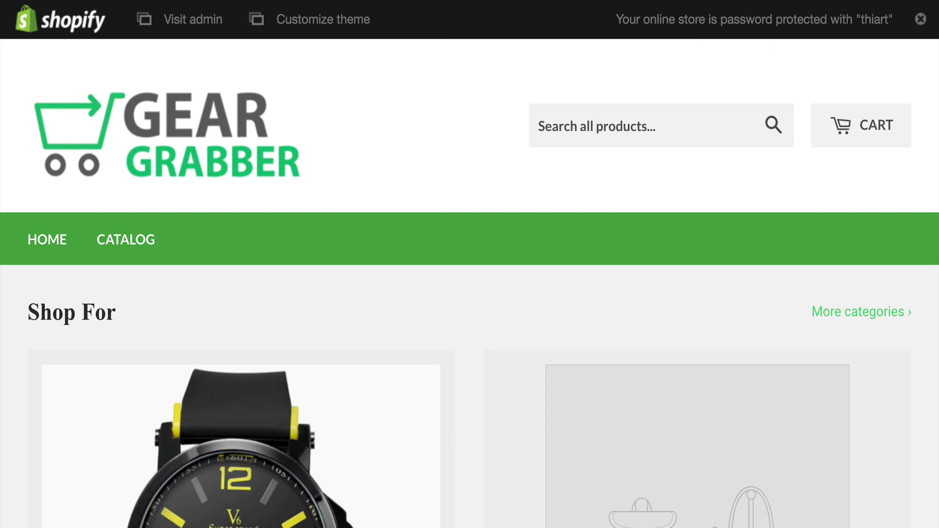
Step: Check the geargrabberstore.myshopify.com home page twice for pixels with the Facebook Pixel Helper extension
left_click(920, 1)
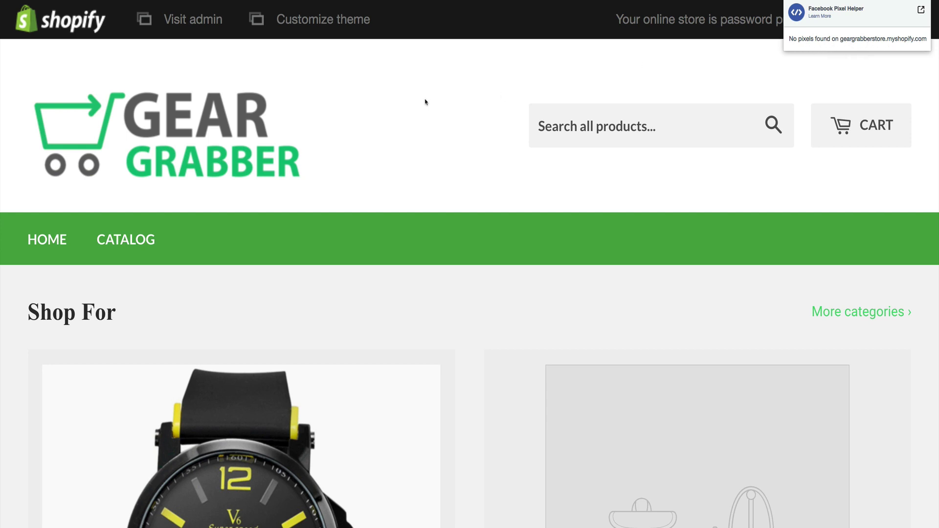
left_click(459, 132)
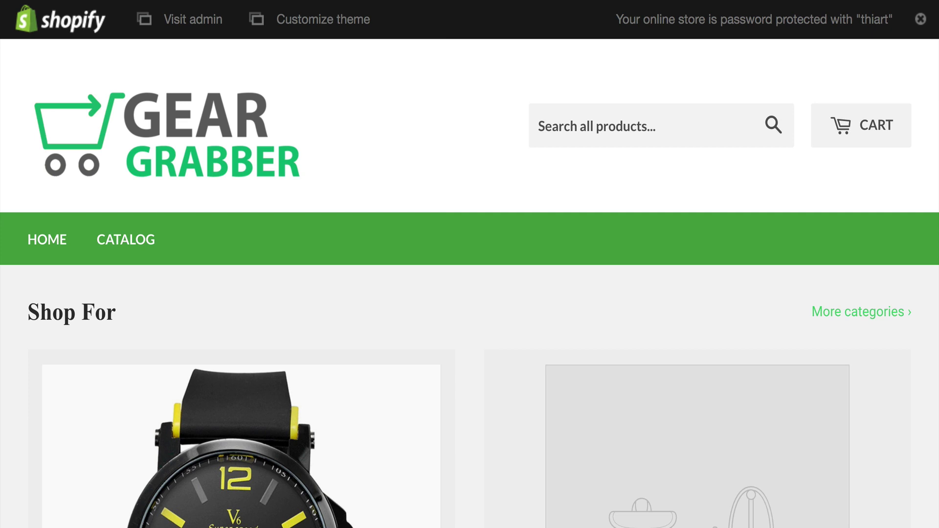
left_click(923, 0)
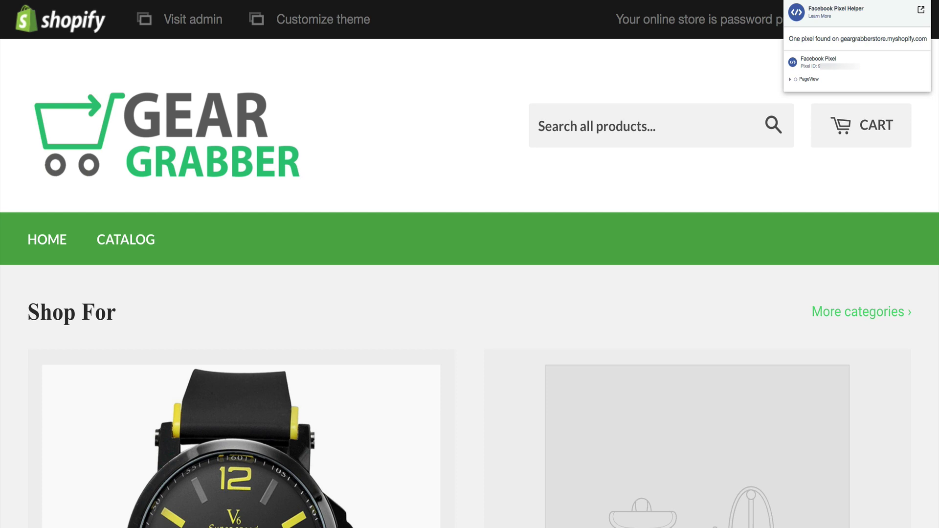
left_click(384, 161)
Step: Open the Yellow Watch product from the EPIC WATCHES collection and check its page with Facebook Pixel Helper
scroll(381, 166, "down", 6)
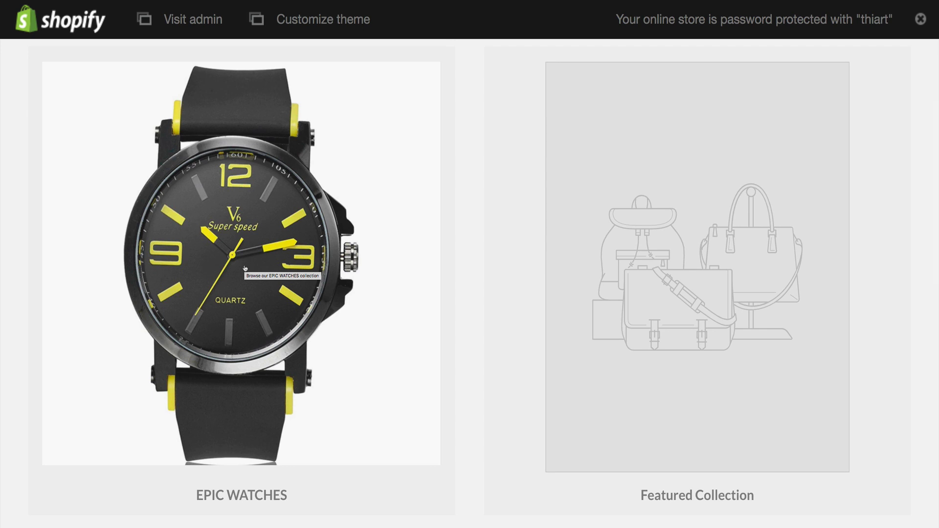
left_click(245, 268)
scroll(396, 218, "down", 3)
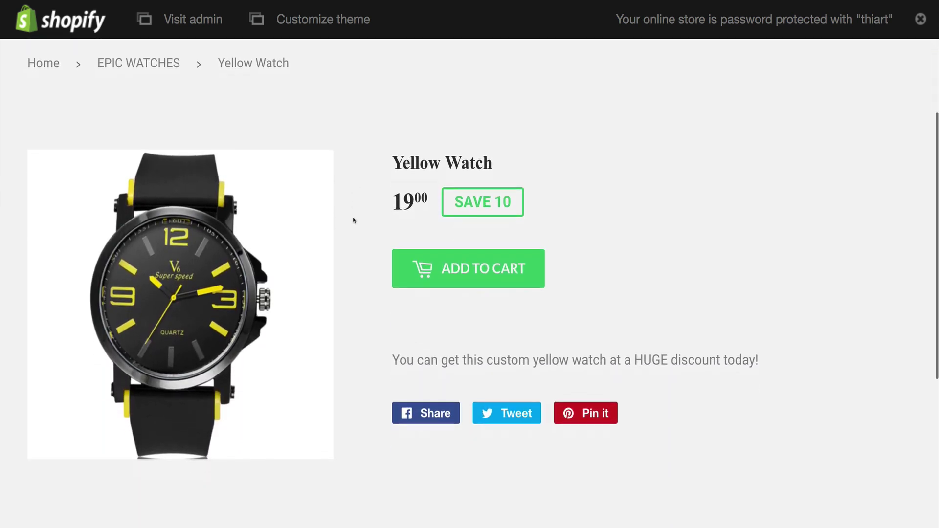
scroll(360, 216, "up", 2)
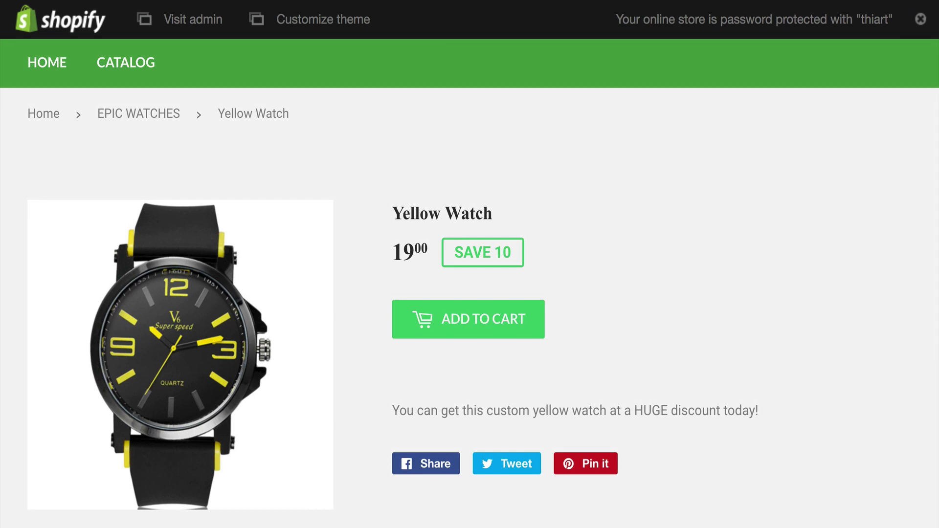
left_click(915, 1)
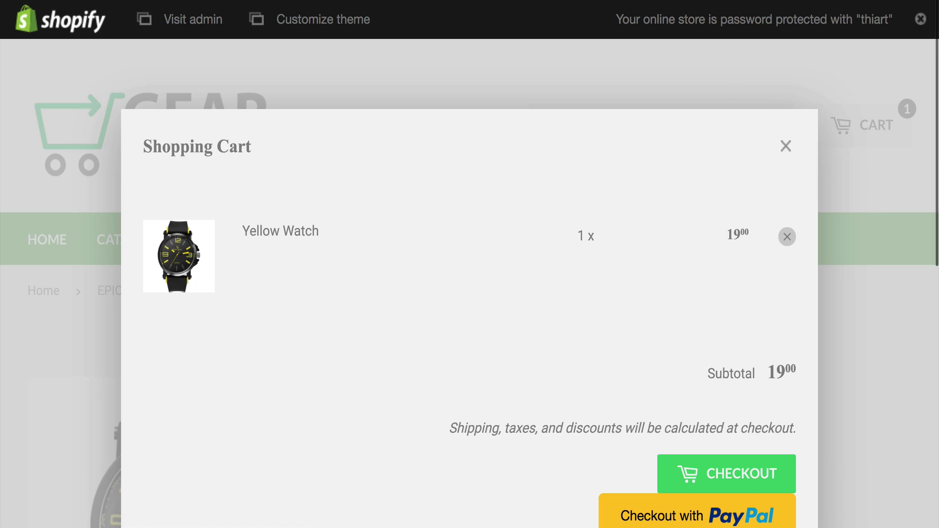
Step: Check the shopping cart containing the Yellow Watch and the checkout's Payment method page with Facebook Pixel Helper
left_click(913, 0)
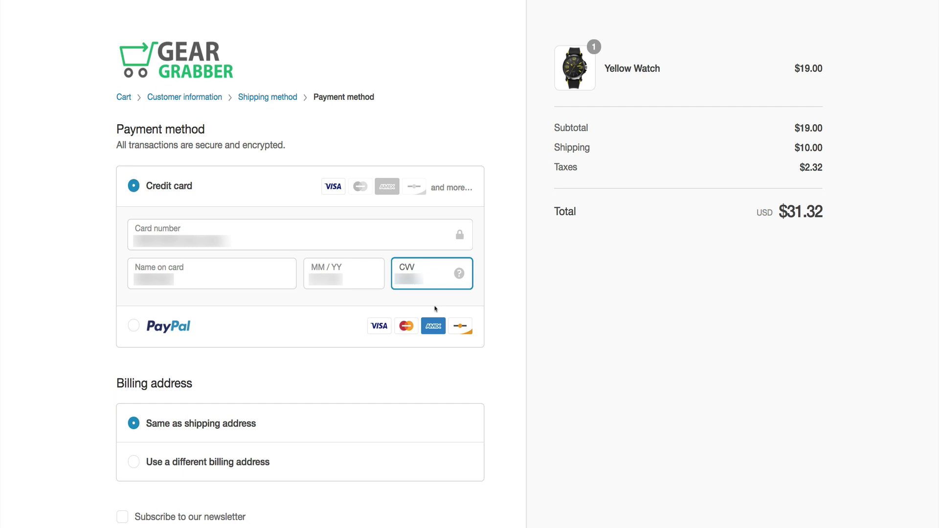
left_click(917, 2)
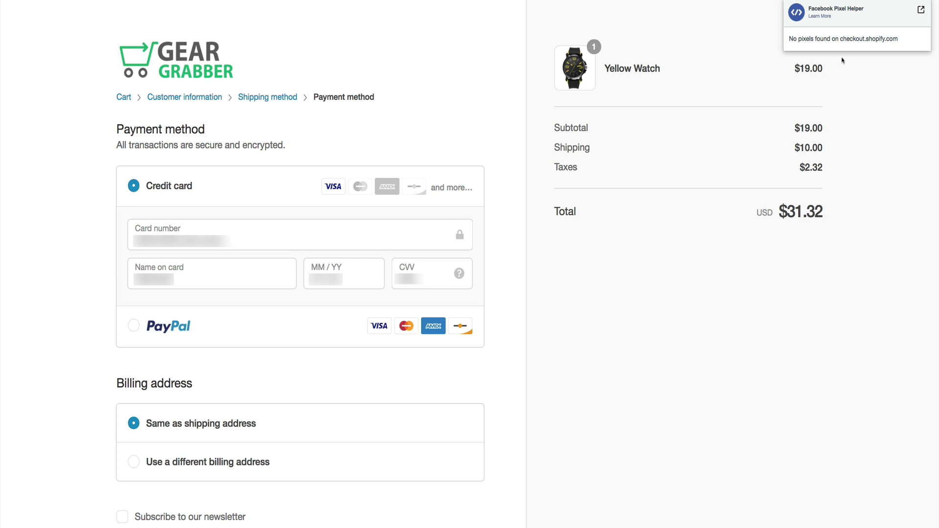
left_click(863, 198)
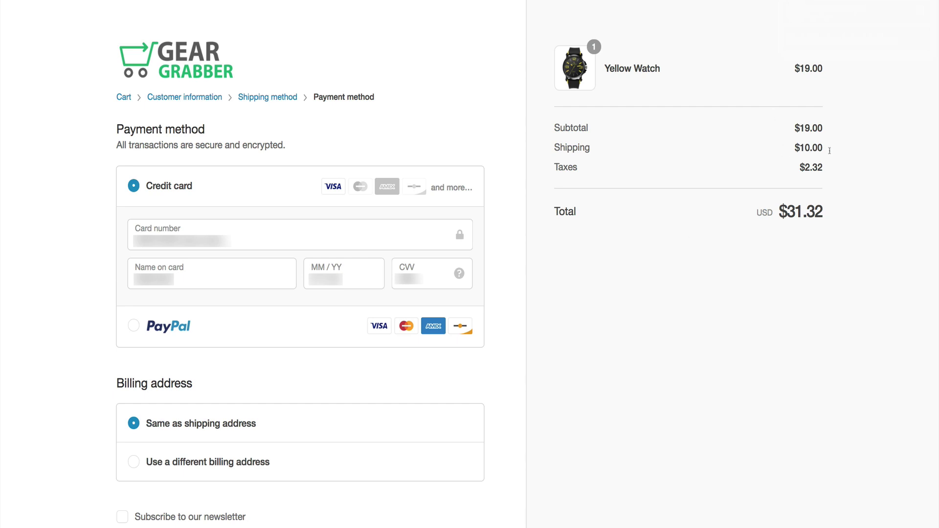
left_click_drag(825, 149, 799, 147)
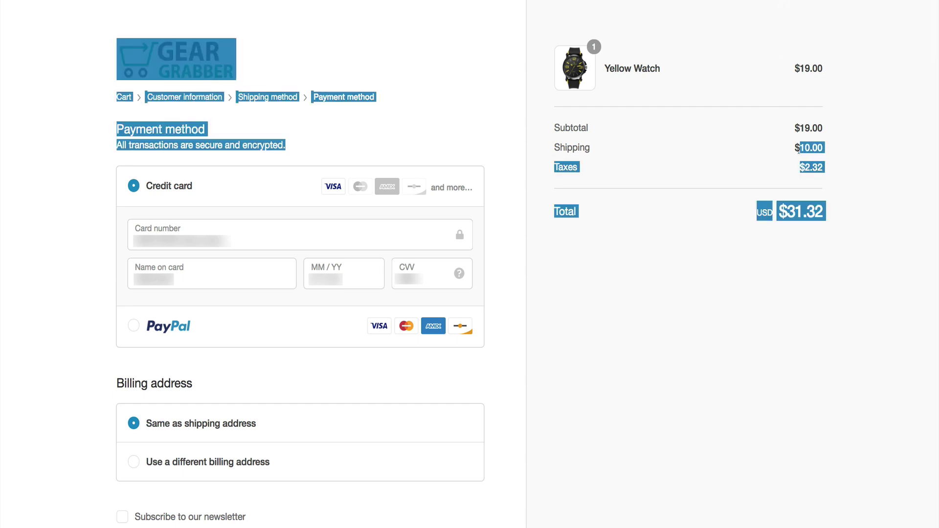
Step: Check the Yellow Watch order's confirmation page with Facebook Pixel Helper and examine the custom parameters of the Purchase event
left_click(789, 157)
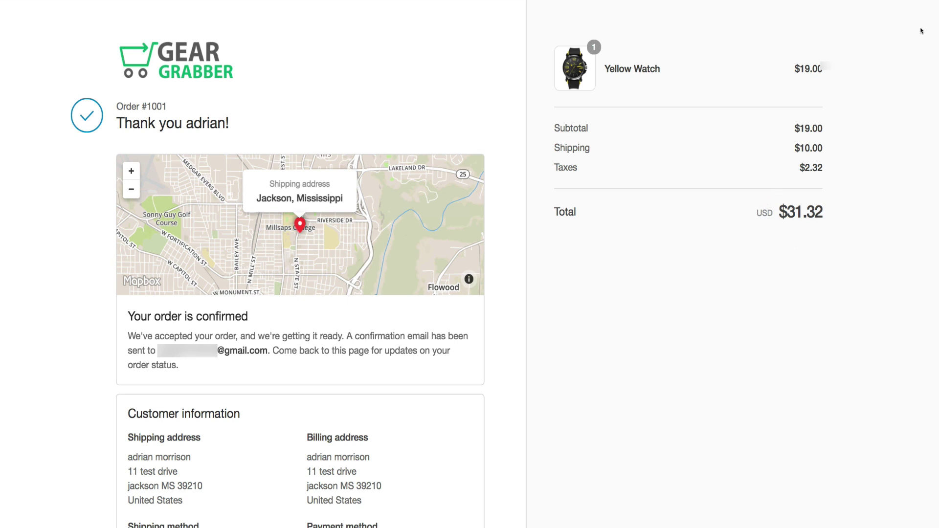
left_click(919, 1)
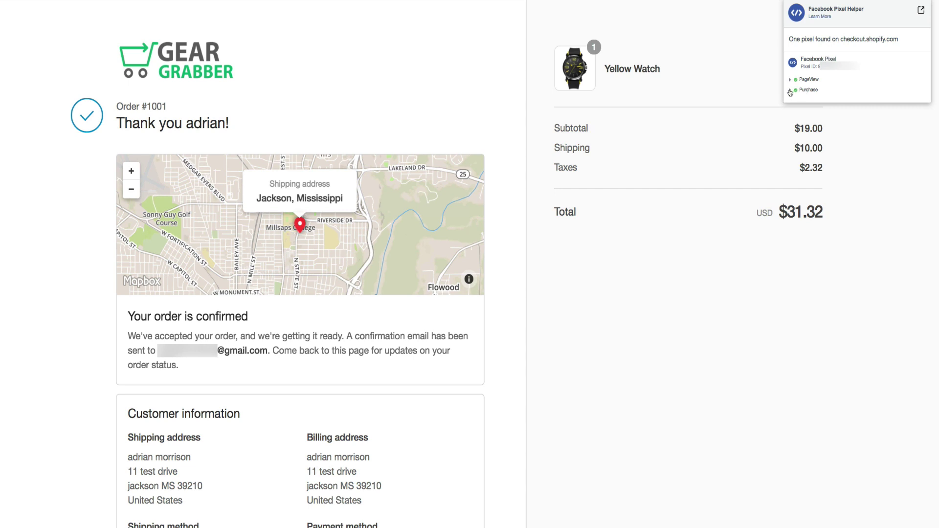
left_click(790, 90)
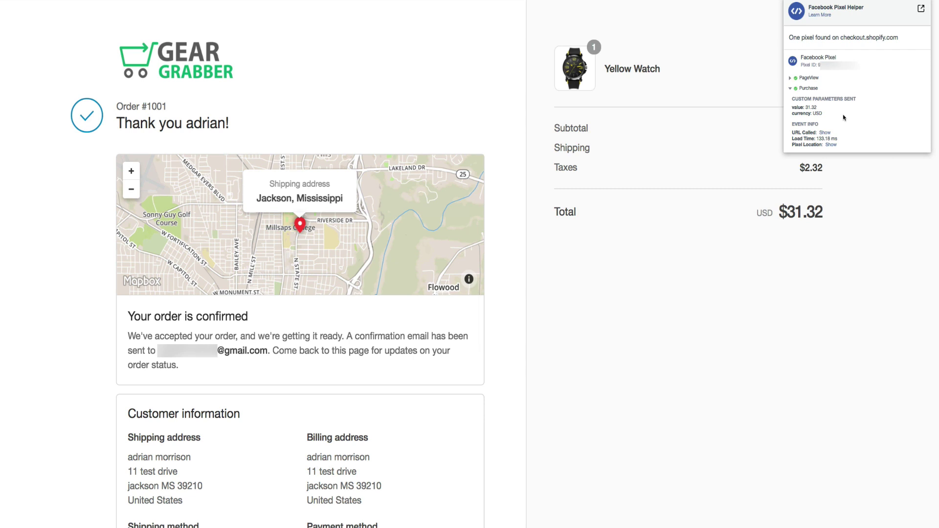
left_click(711, 114)
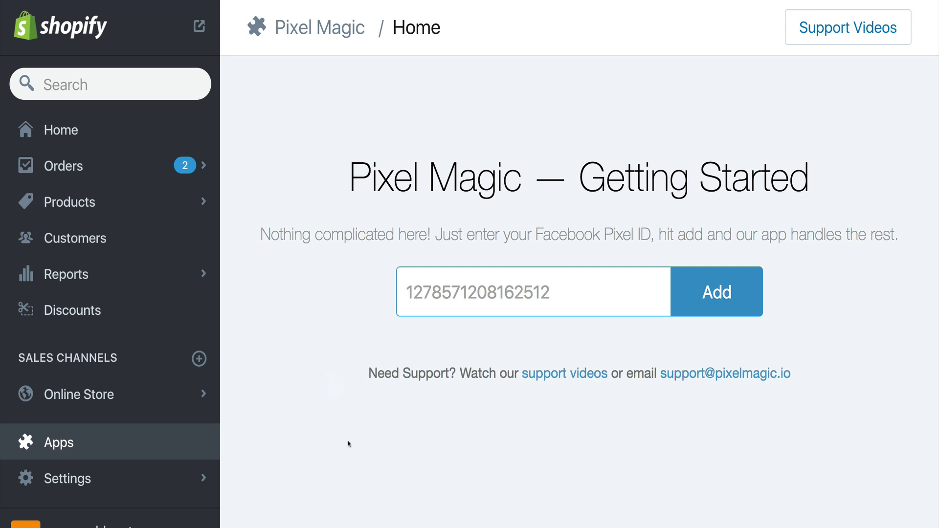
Step: Open the Online Store preferences in the Shopify admin and look through the settings below the title and meta description
left_click(85, 394)
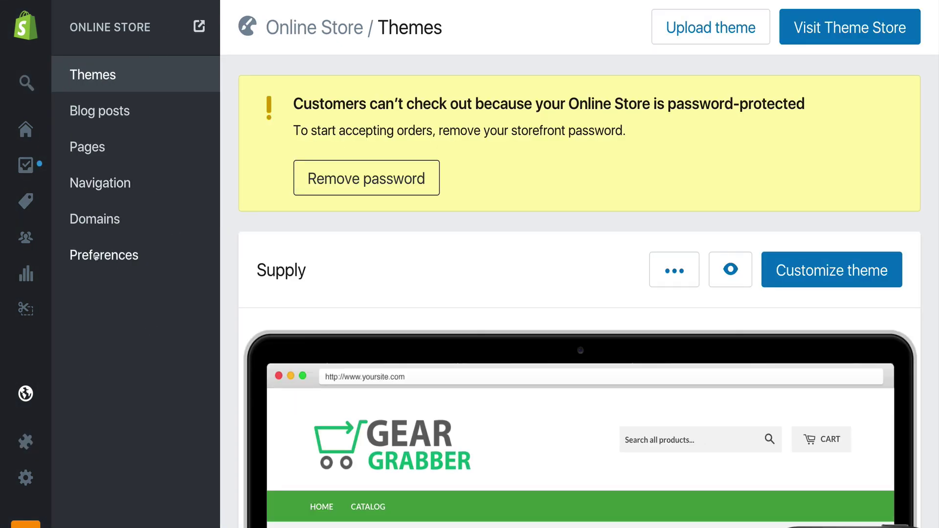
left_click(95, 256)
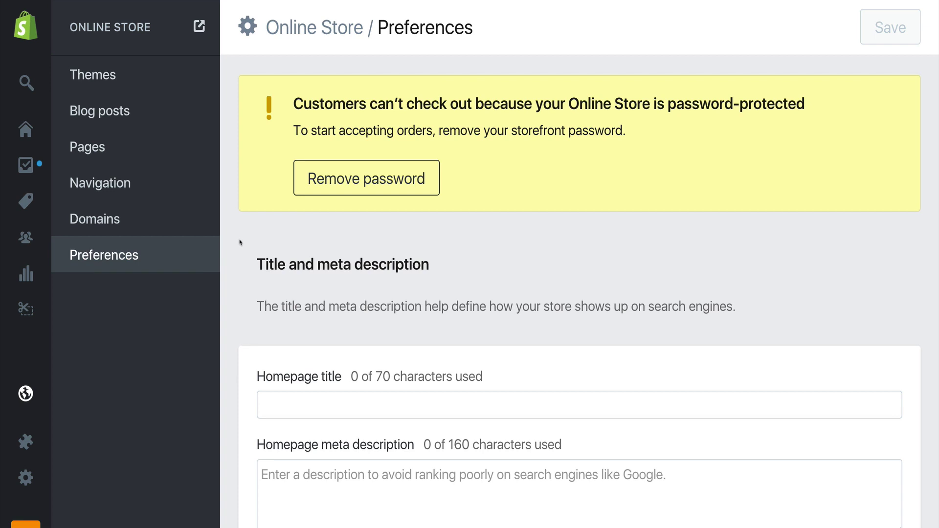
scroll(261, 261, "down", 10)
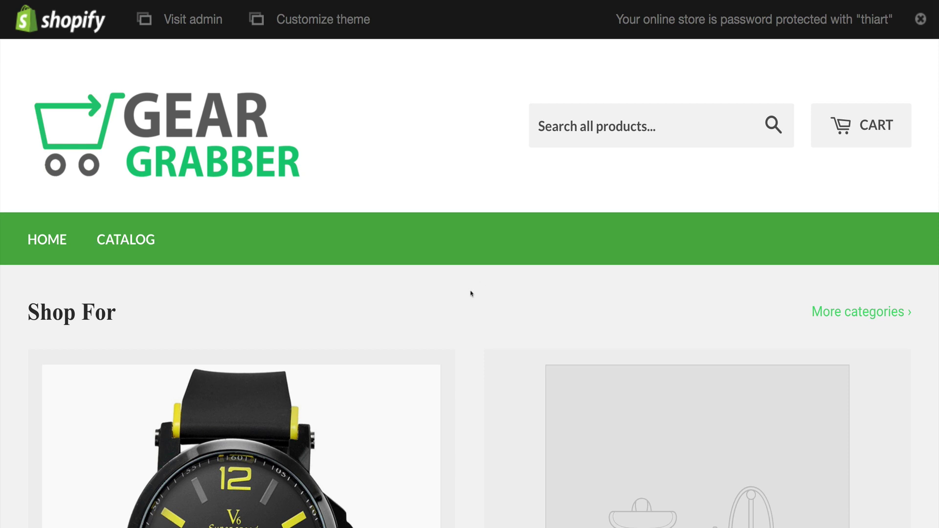
Step: Check the Gear Grabber home page and the Yellow Watch product page with Facebook Pixel Helper
scroll(470, 292, "down", 5)
scroll(470, 292, "down", 1)
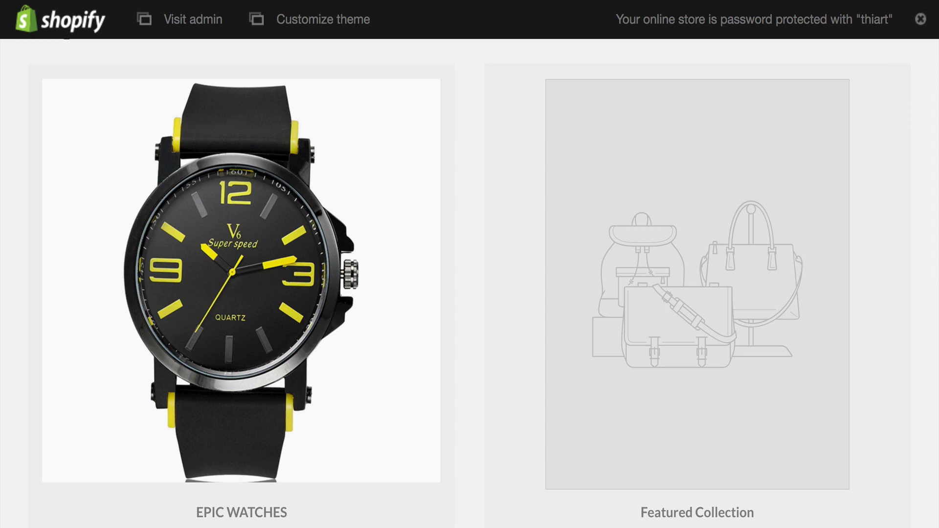
left_click(922, 1)
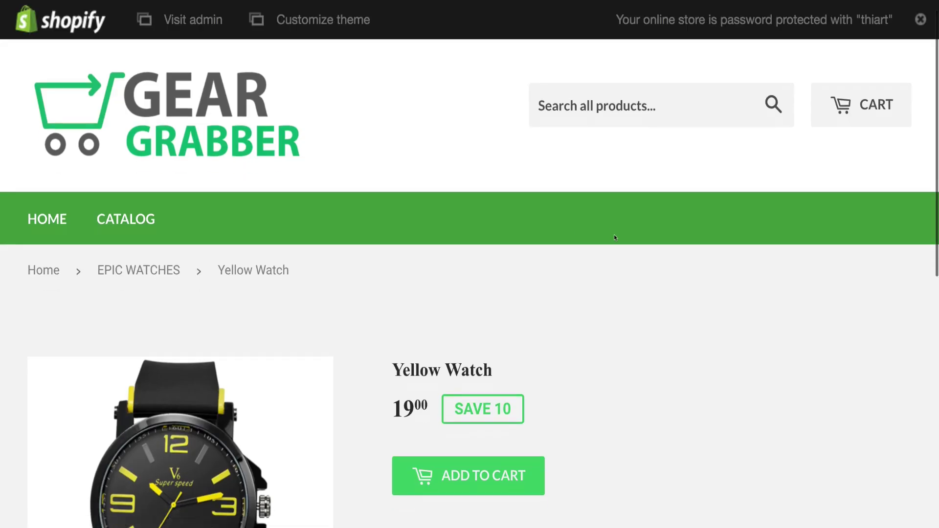
scroll(615, 237, "down", 3)
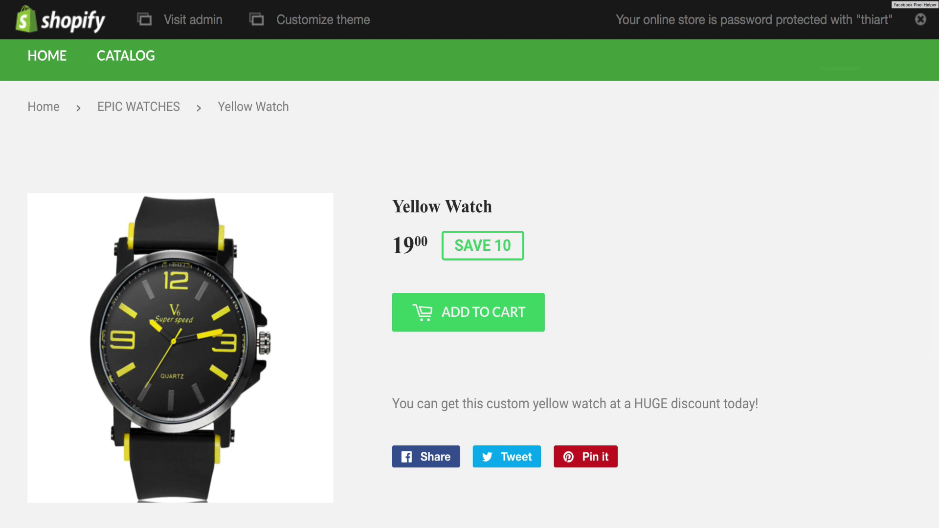
left_click(923, 1)
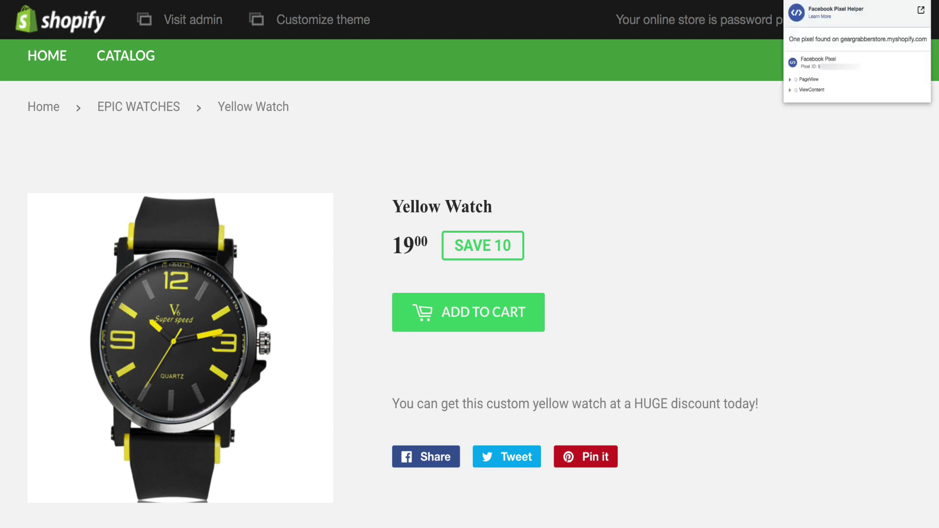
left_click(719, 38)
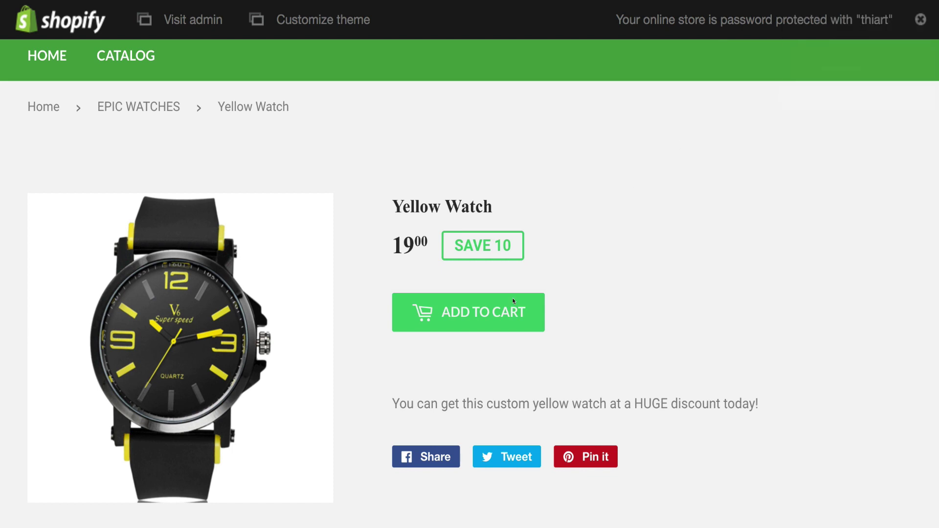
Step: Add the Yellow Watch to the cart and proceed to the checkout's Customer information page
left_click(459, 327)
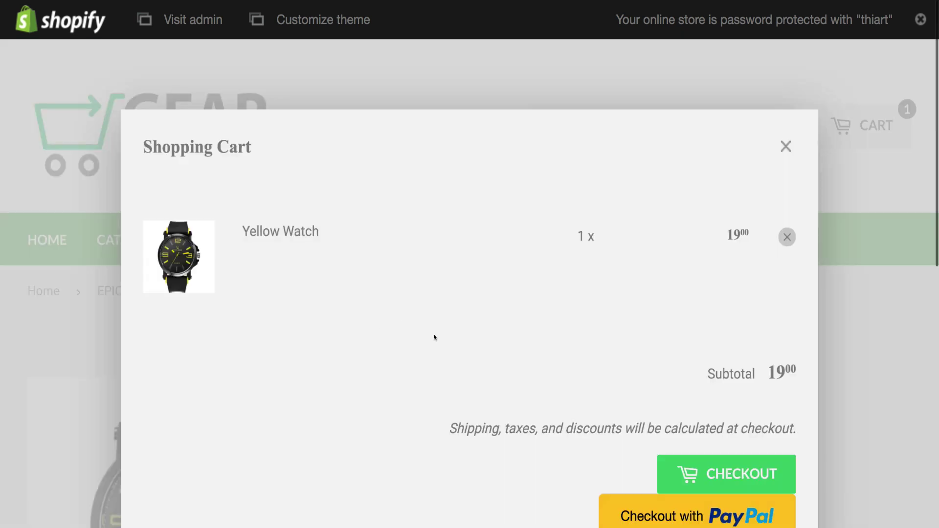
left_click(760, 473)
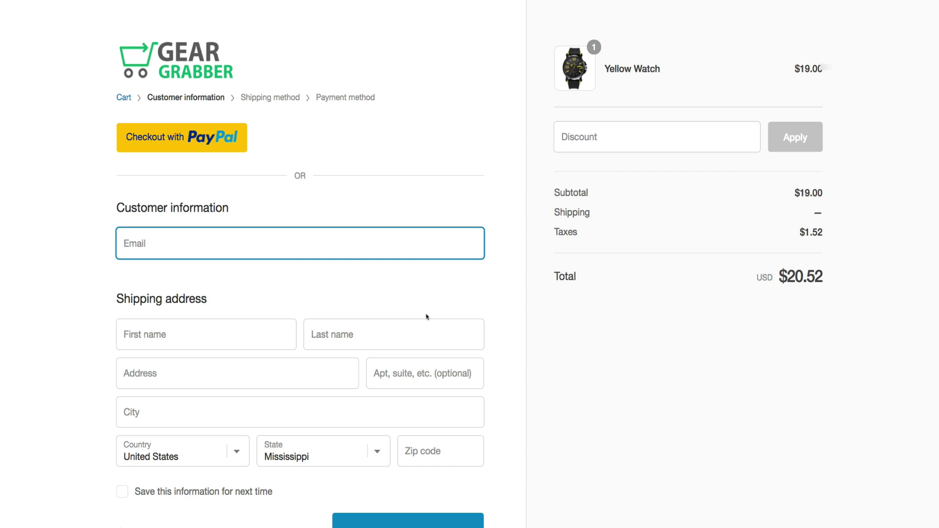
scroll(563, 324, "down", 2)
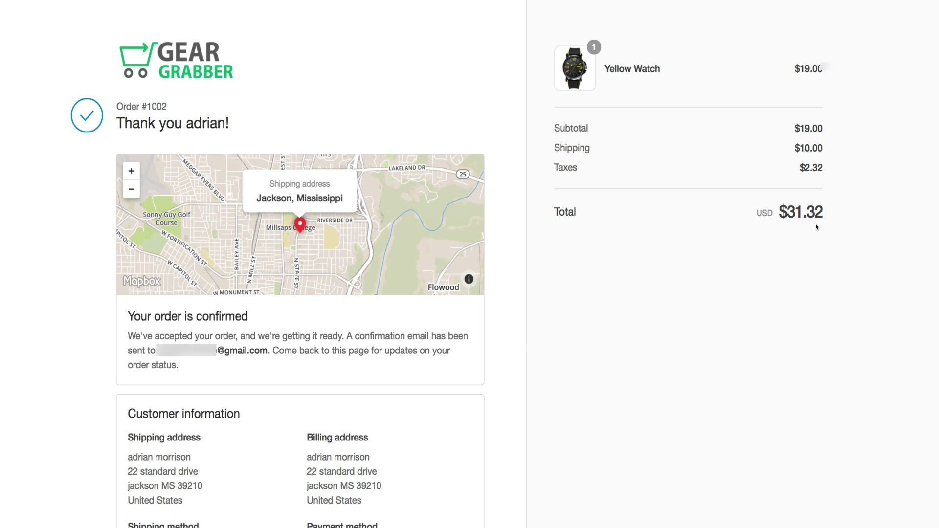
Step: Inspect the new order's Purchase event parameters with Facebook Pixel Helper against the order total, and return to the first order's confirmation page
left_click_drag(834, 214, 784, 218)
left_click(772, 255)
left_click(913, 6)
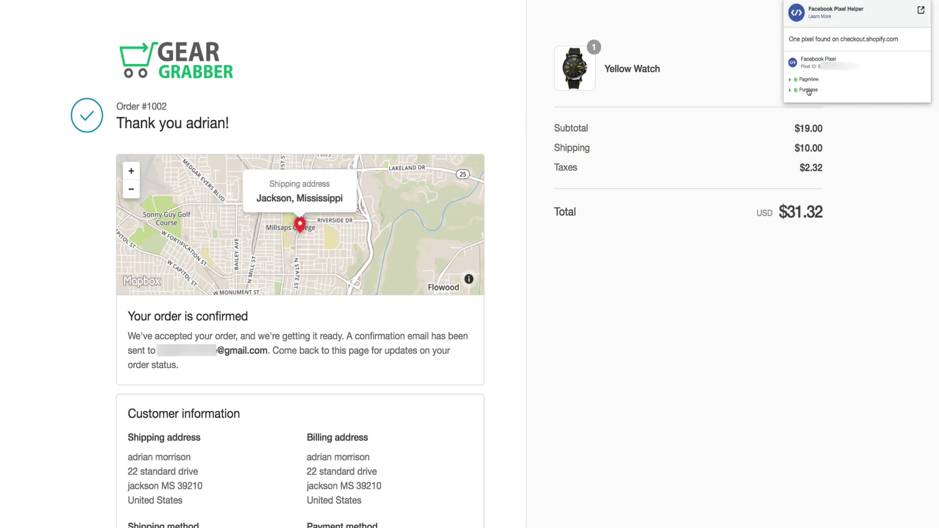
left_click(809, 90)
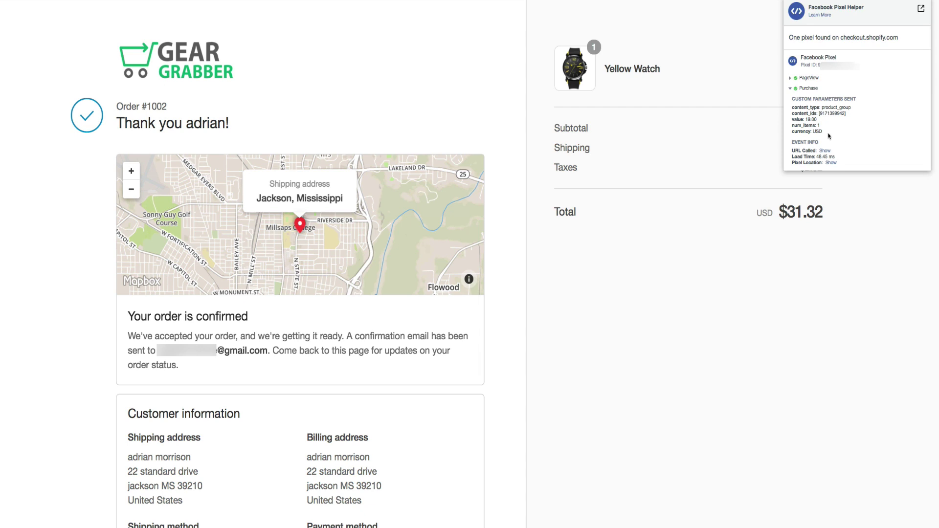
left_click_drag(816, 119, 805, 120)
left_click(842, 121)
left_click(412, 0)
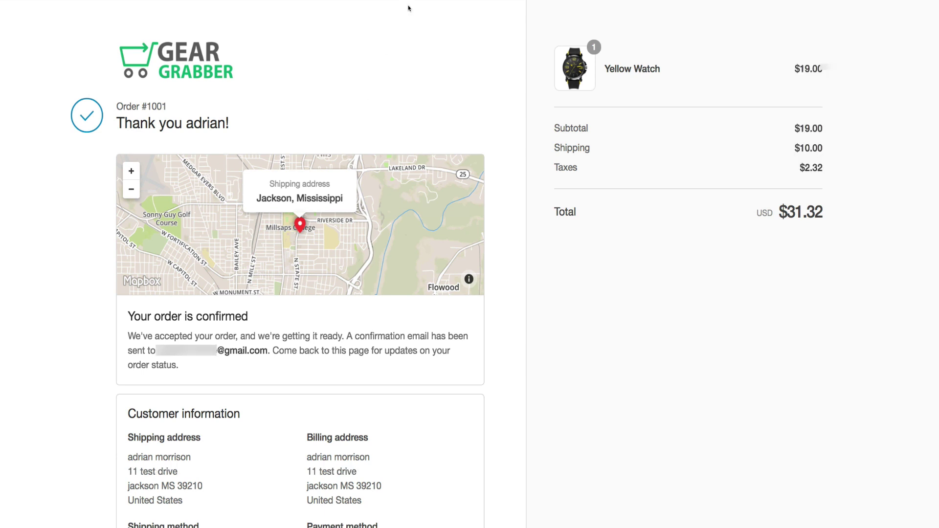